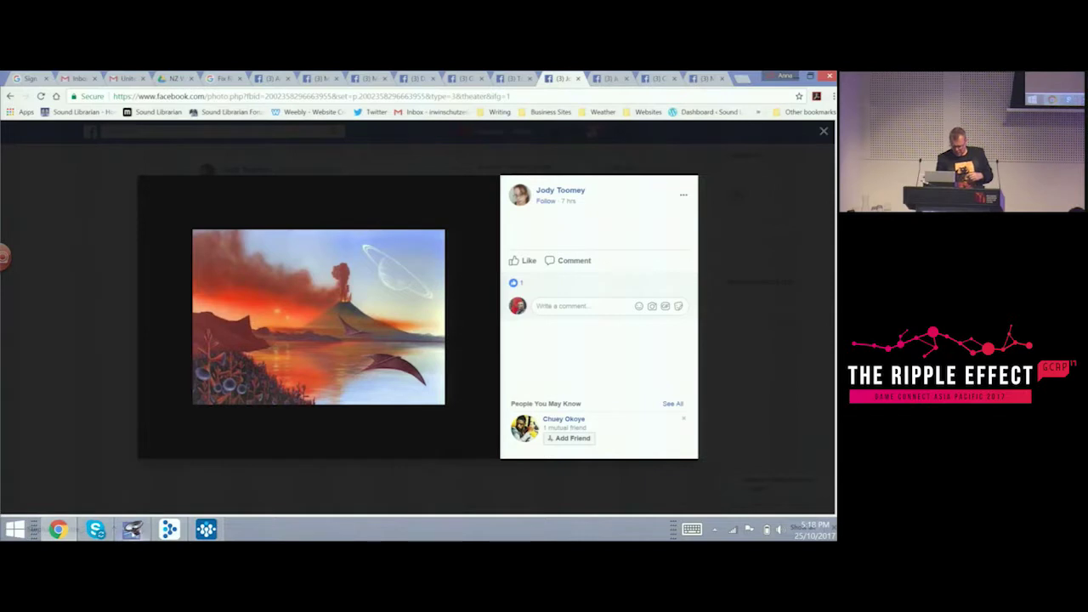
Step: Switch to Adobe Audition and create a new 16-bit stereo waveform with a 44100 sample rate
left_click(134, 529)
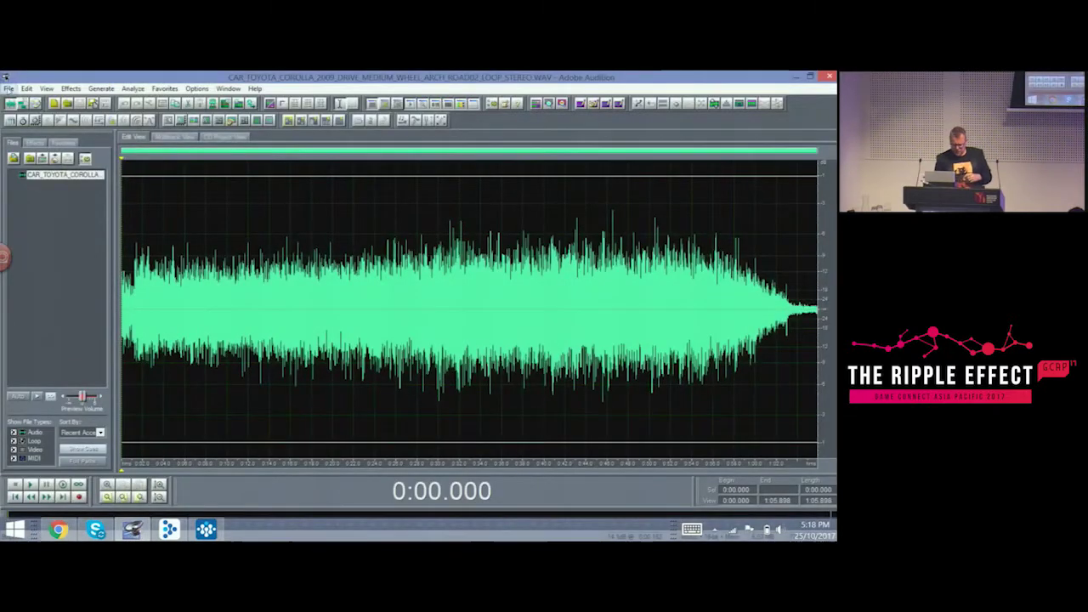
left_click(9, 89)
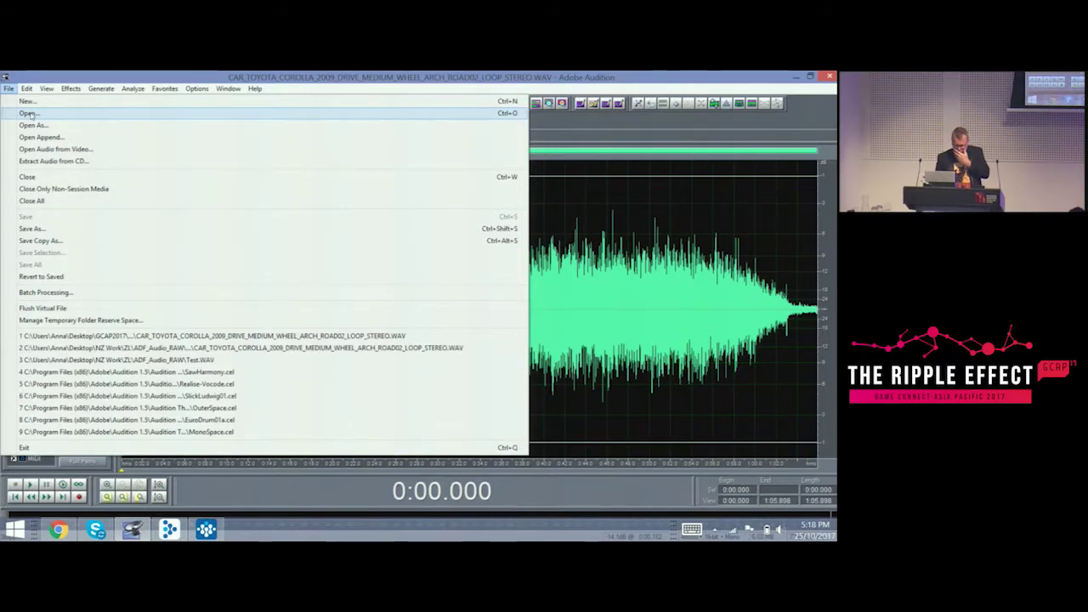
left_click(27, 102)
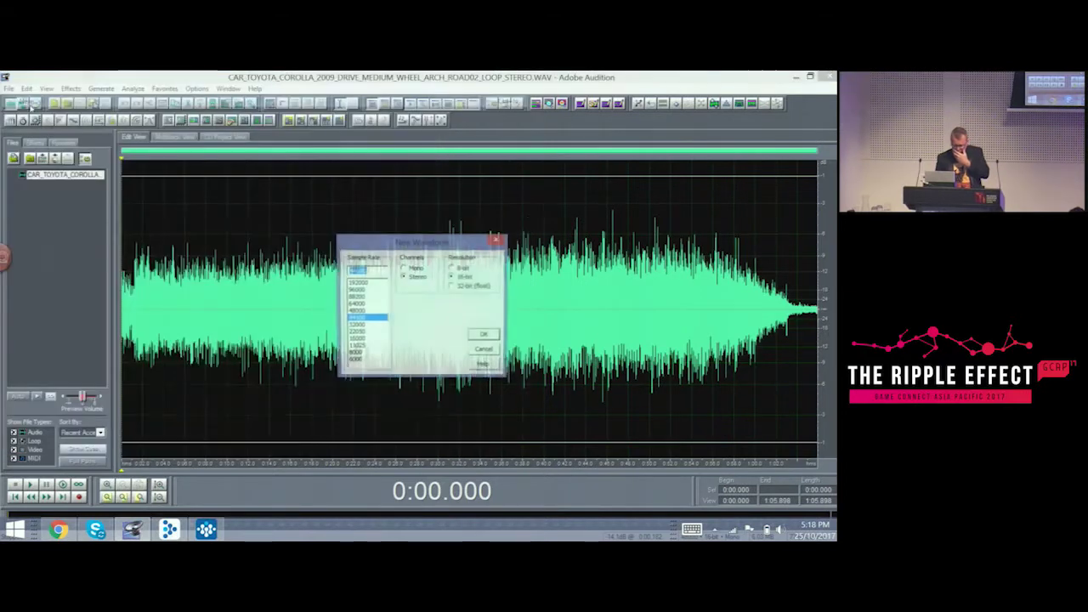
left_click(485, 335)
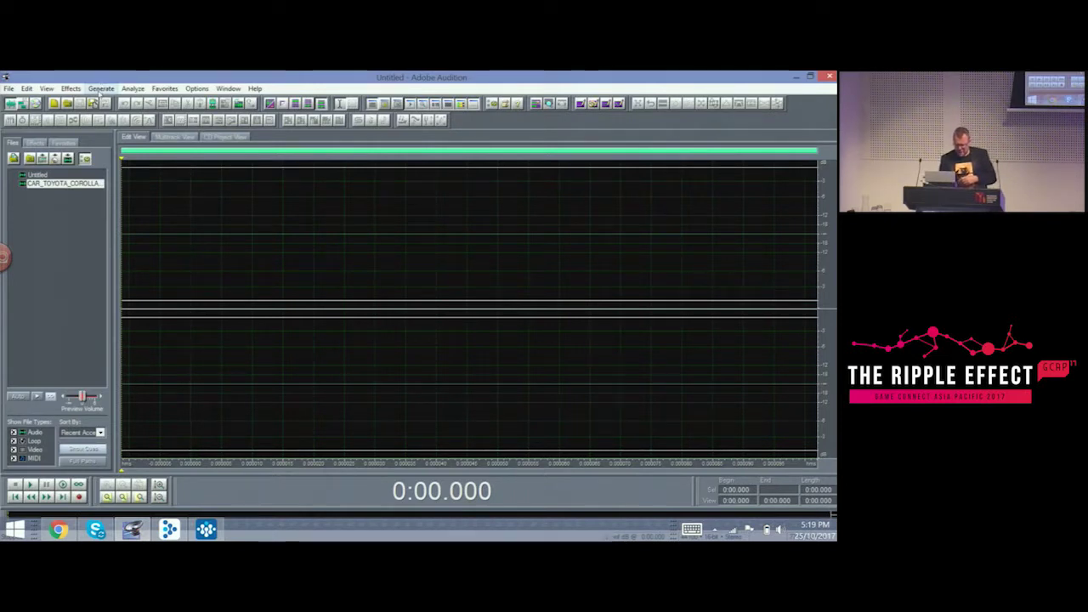
Step: Generate 5 seconds of pink noise with independent channels at intensity 36 and play it back
left_click(100, 88)
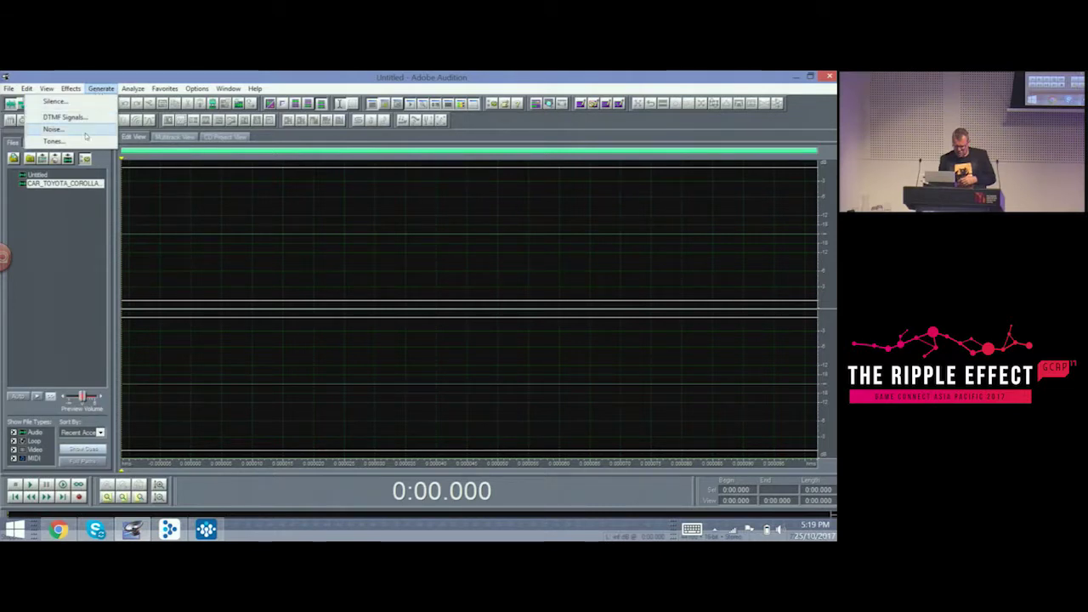
left_click(85, 131)
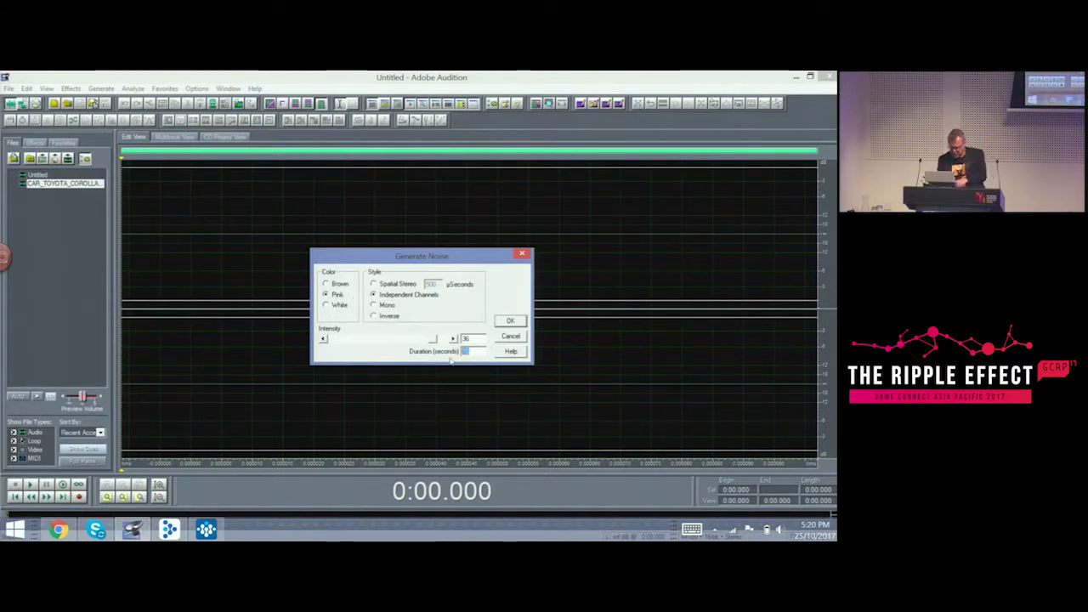
type("5")
left_click(511, 320)
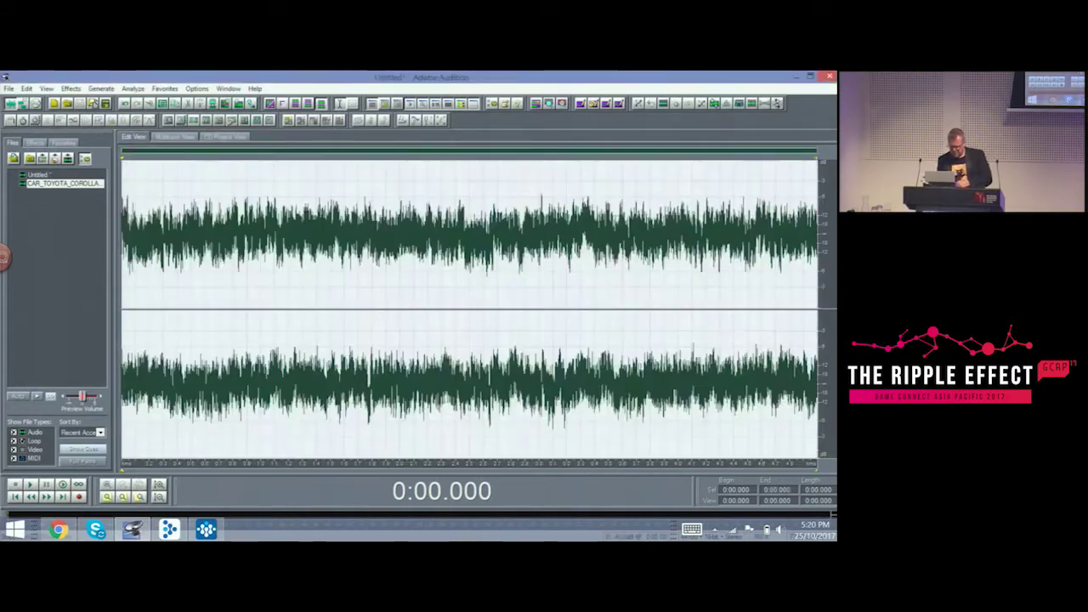
key("space")
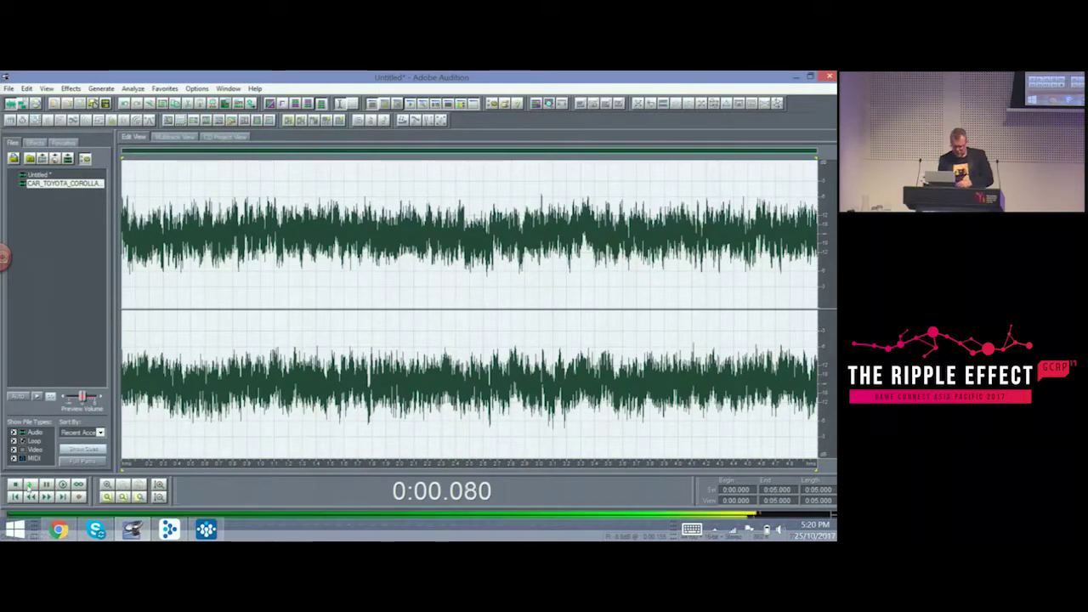
key("space")
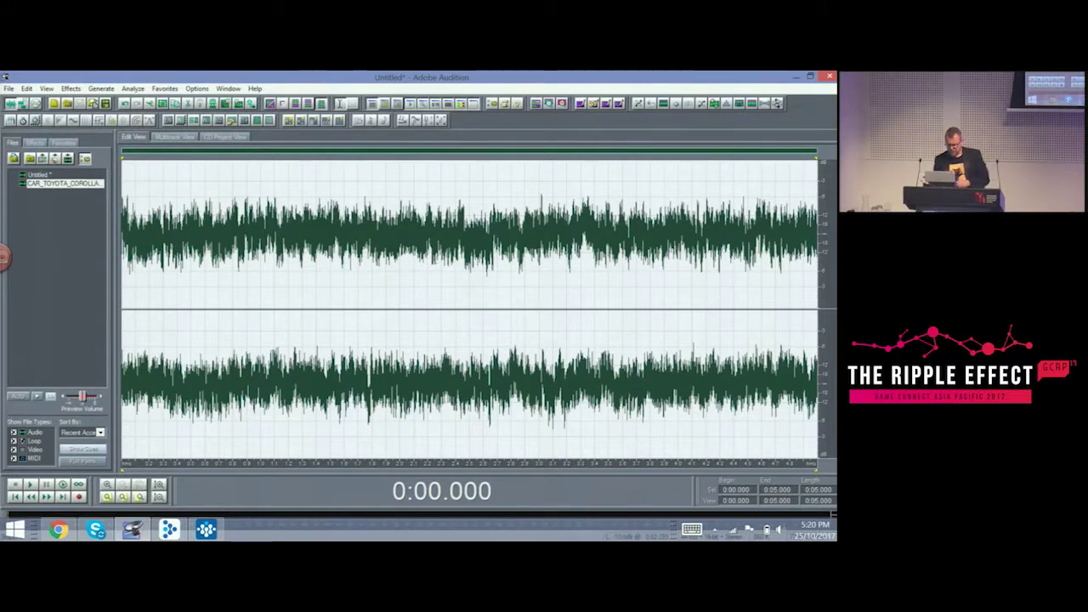
Step: Time-stretch the noise at a ratio of 400 with high precision, preserving pitch, and play the result
left_click(441, 121)
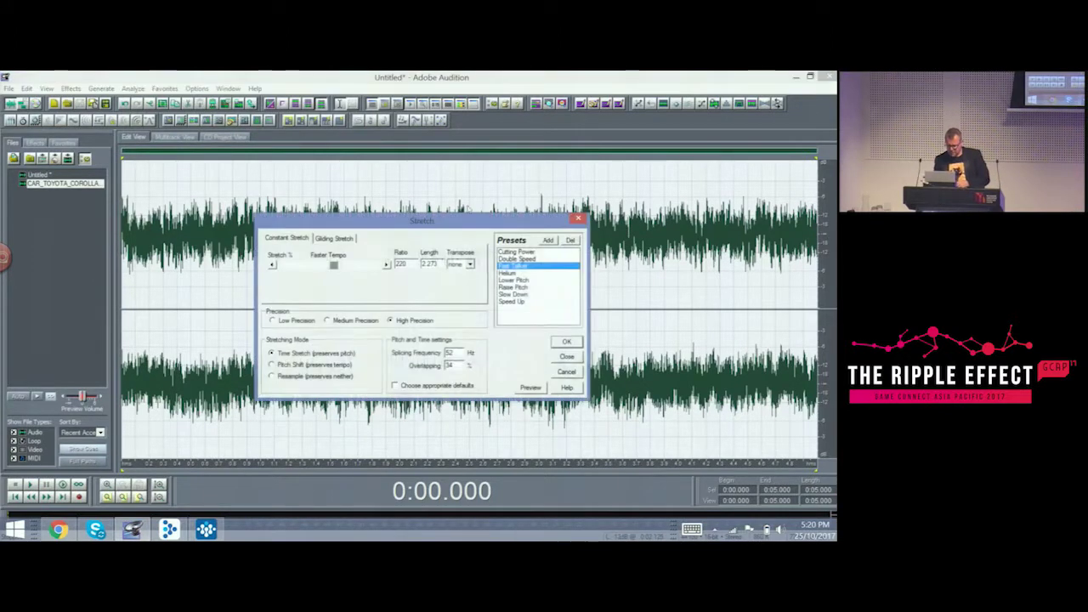
left_click_drag(339, 267, 391, 272)
left_click(567, 341)
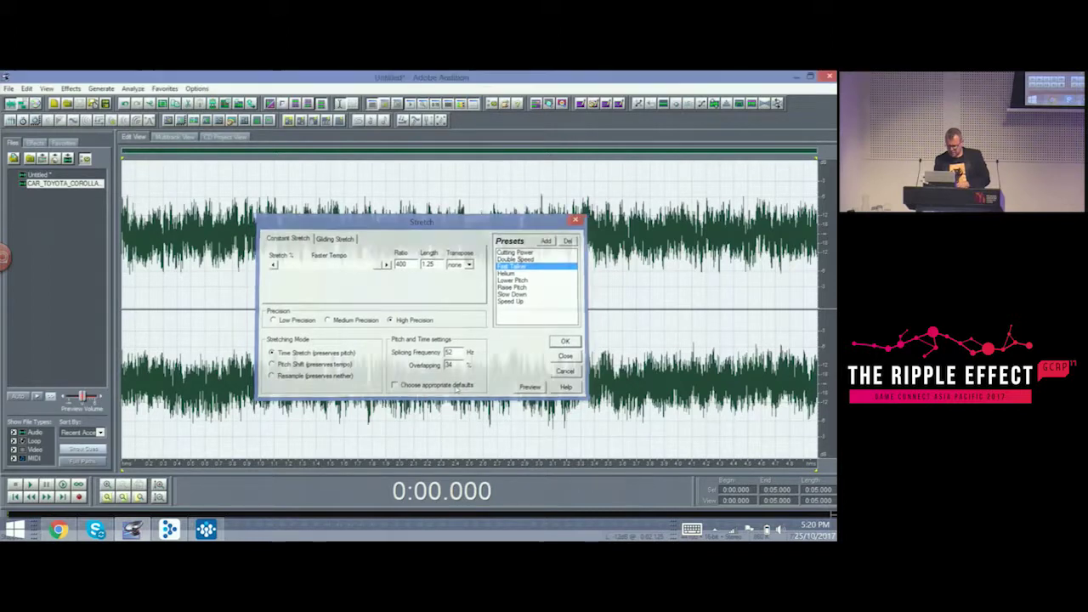
key("space")
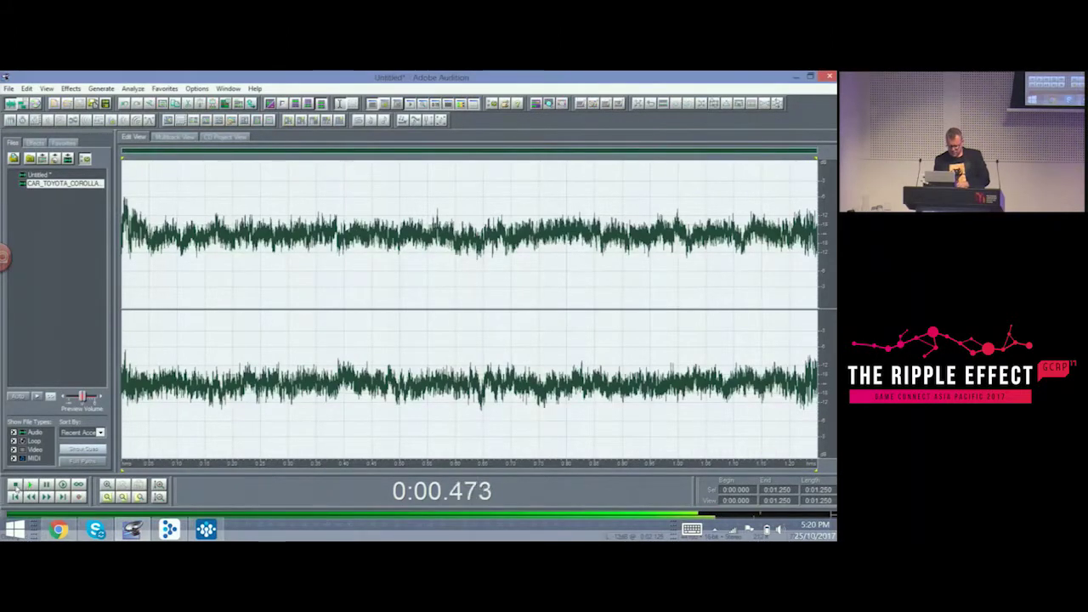
Step: Apply the pitch-preserving time stretch at ratio 400 two more times to the shortened noise
left_click(442, 120)
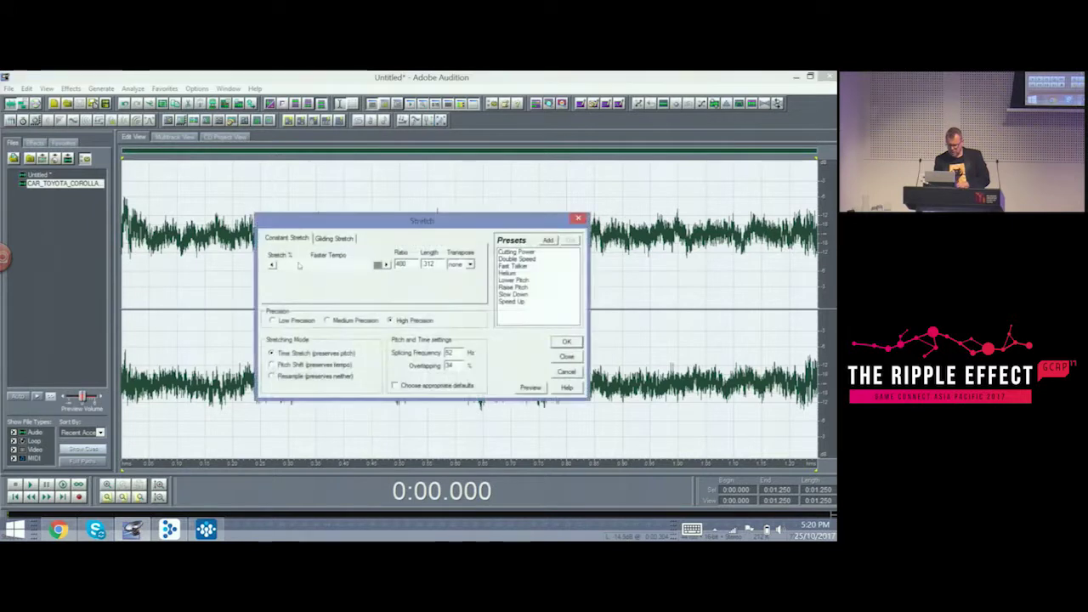
left_click(566, 342)
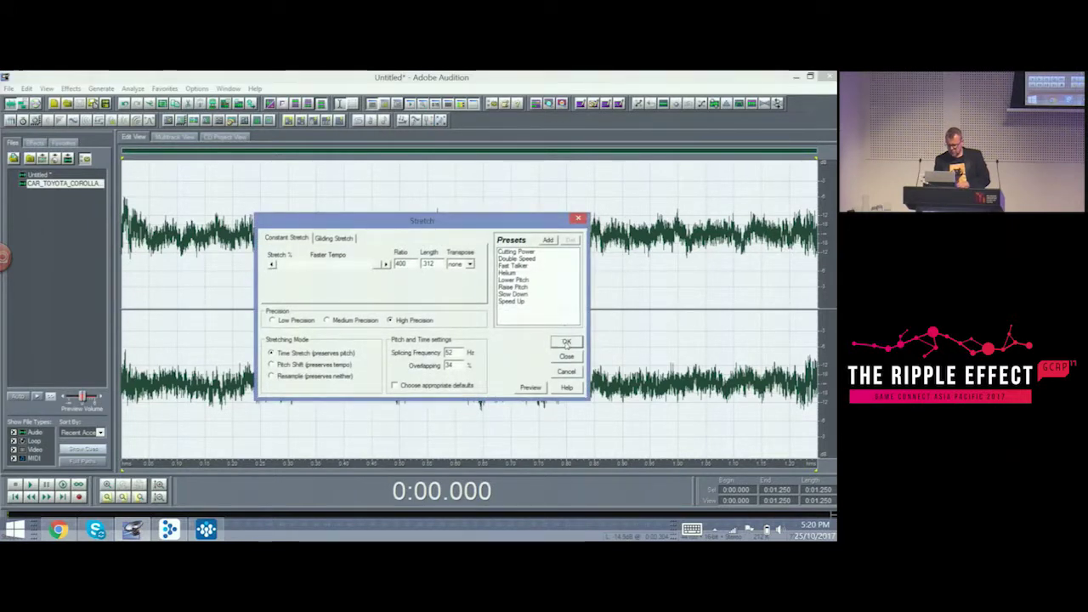
key("F2")
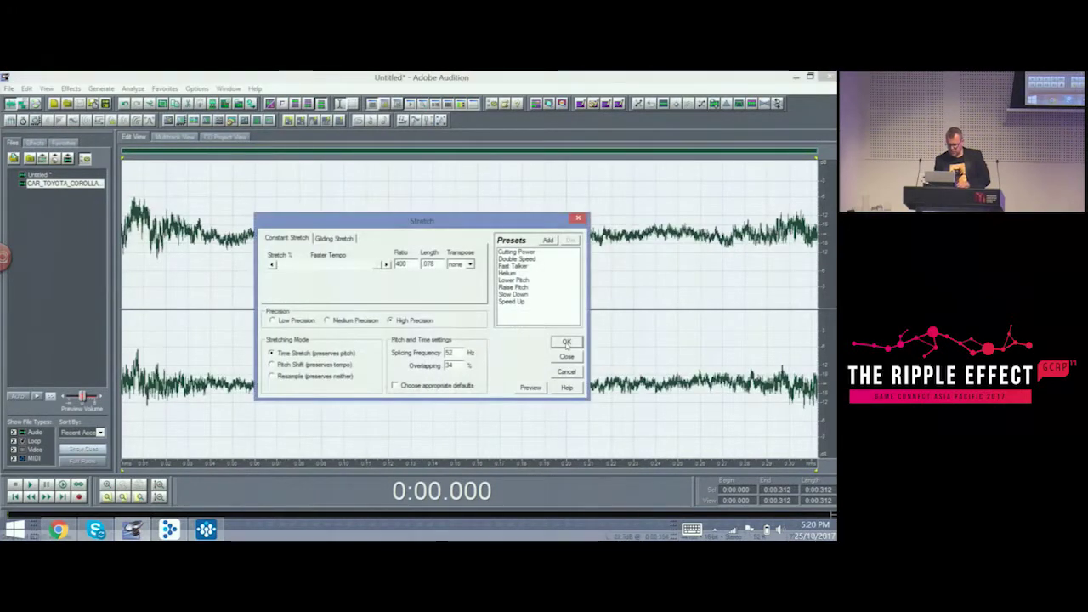
left_click(566, 342)
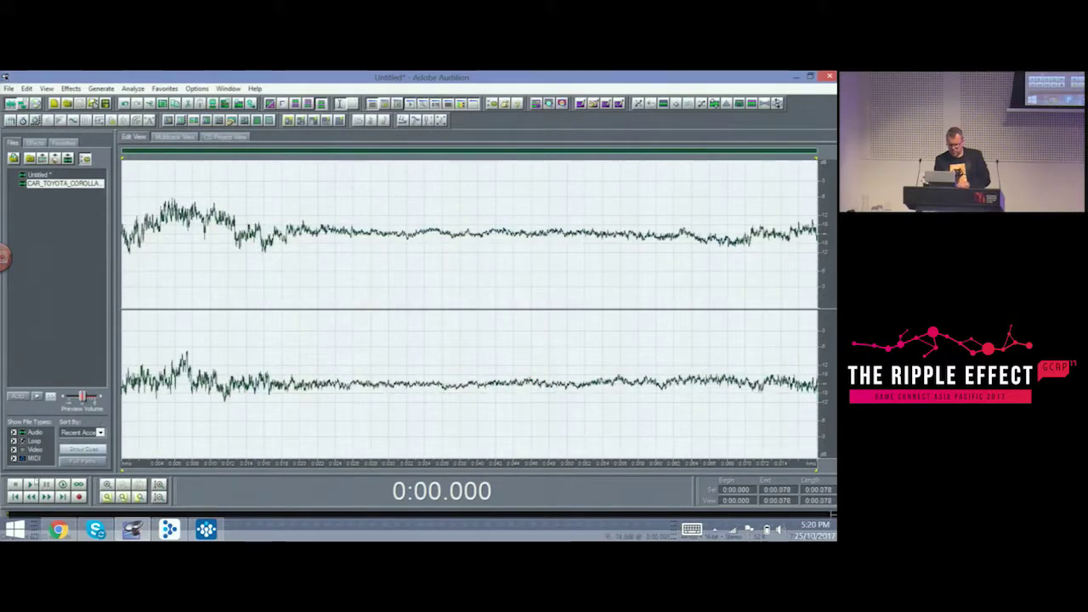
Step: Undo all the time stretches and restore the originally generated pink noise
left_click(17, 500)
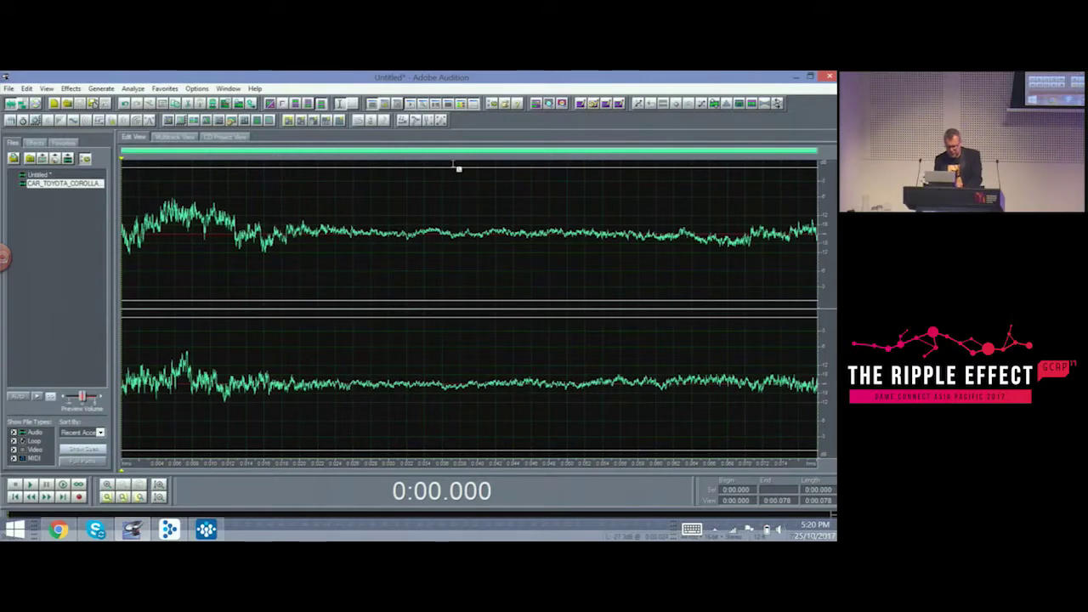
key("ctrl+a")
key("Delete")
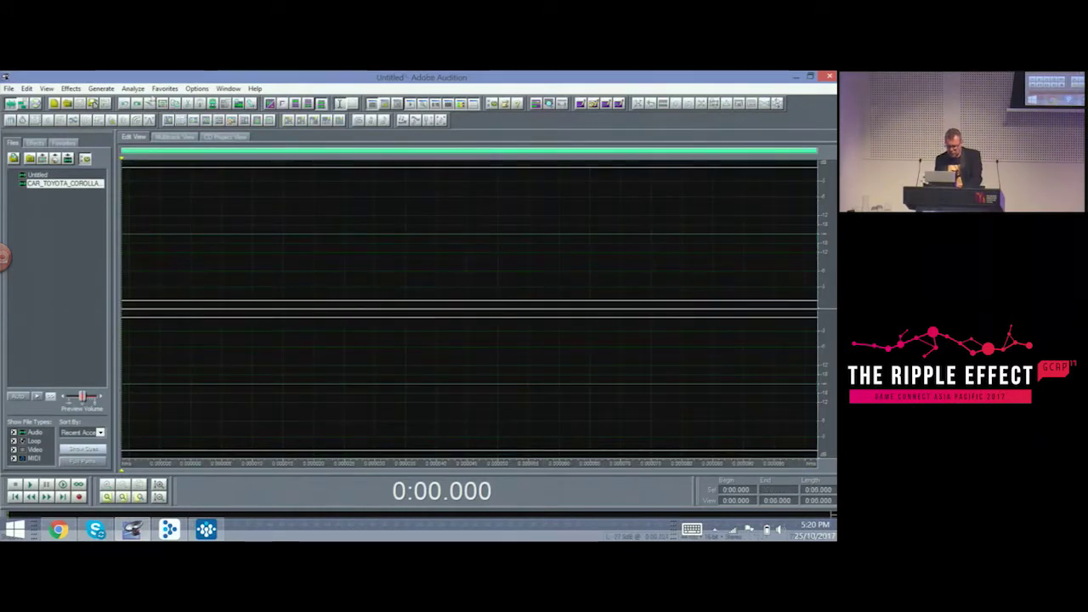
left_click(27, 88)
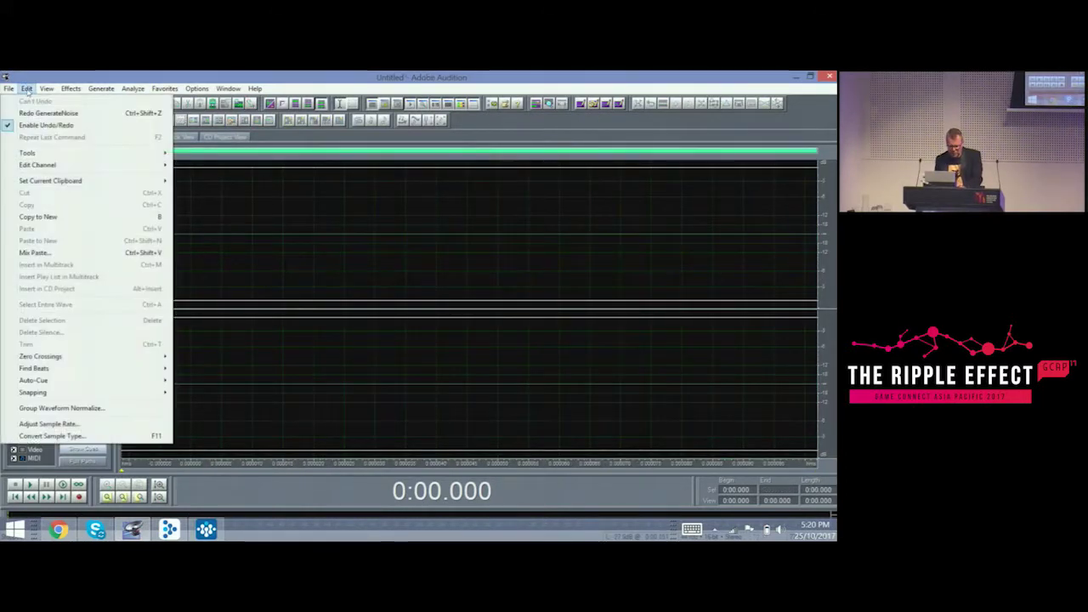
left_click(49, 114)
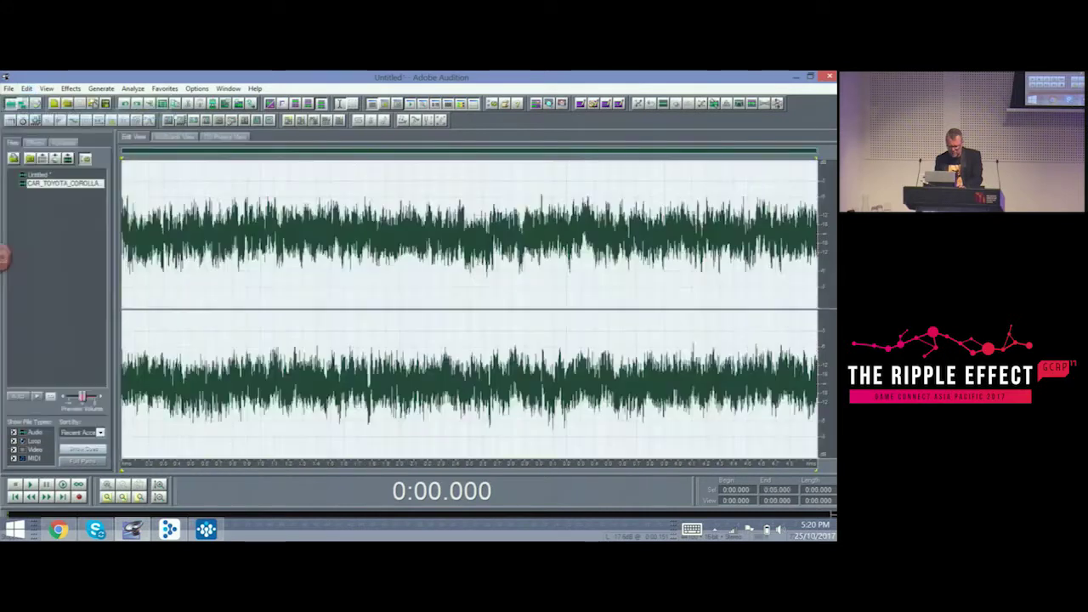
Step: Stretch the noise in Resample mode (preserves neither) at a ratio of 400 and listen to the result
left_click(412, 110)
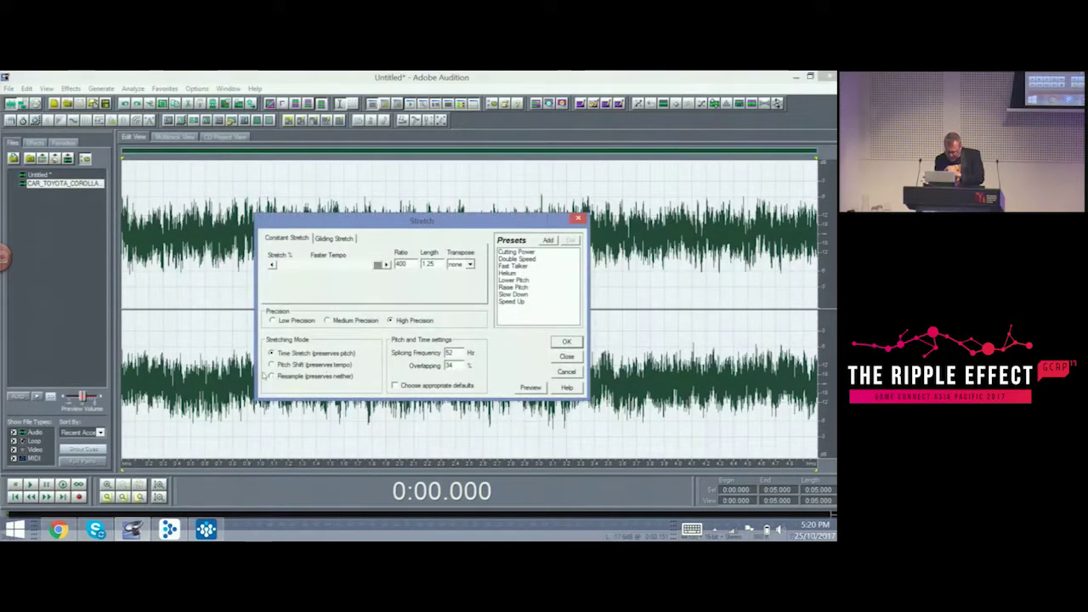
left_click(271, 376)
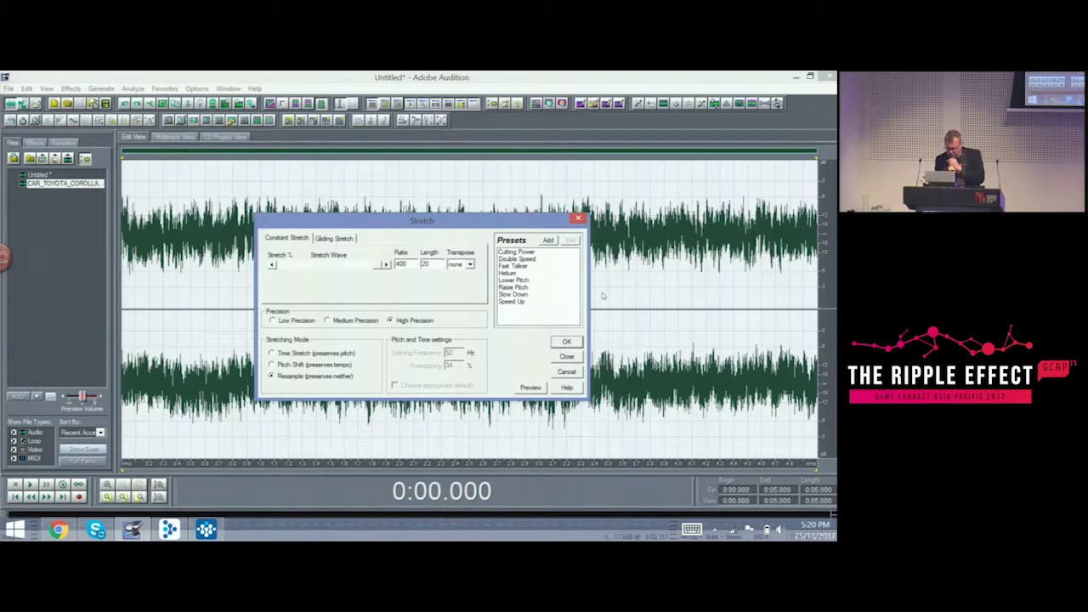
left_click(565, 343)
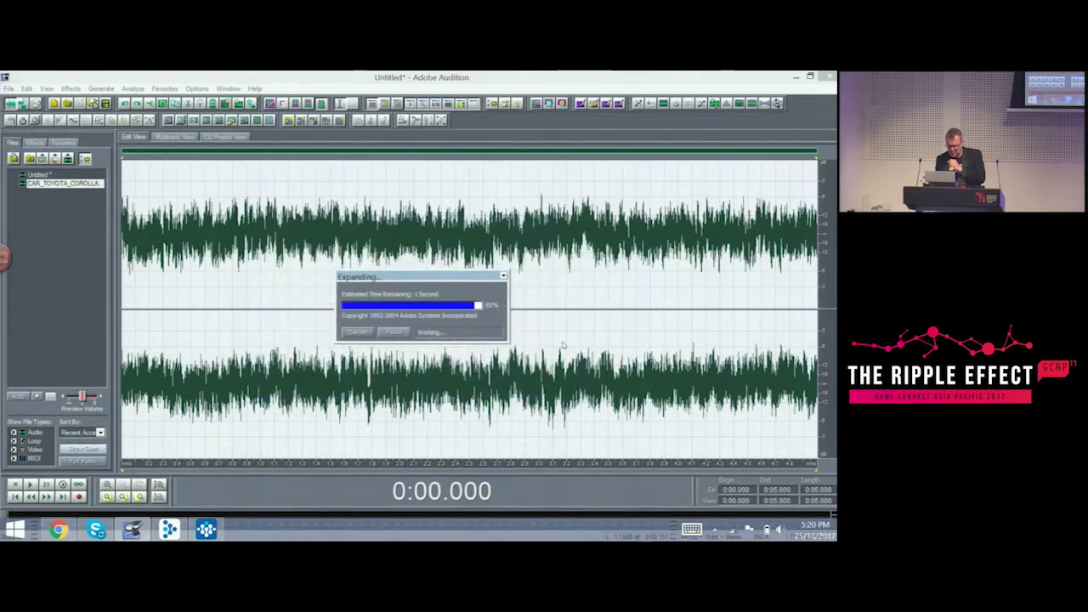
key("space")
key("space")
Step: Repeat the Resample stretch at ratio 400 twice more and play back the lengthened noise
key("F2")
left_click(567, 341)
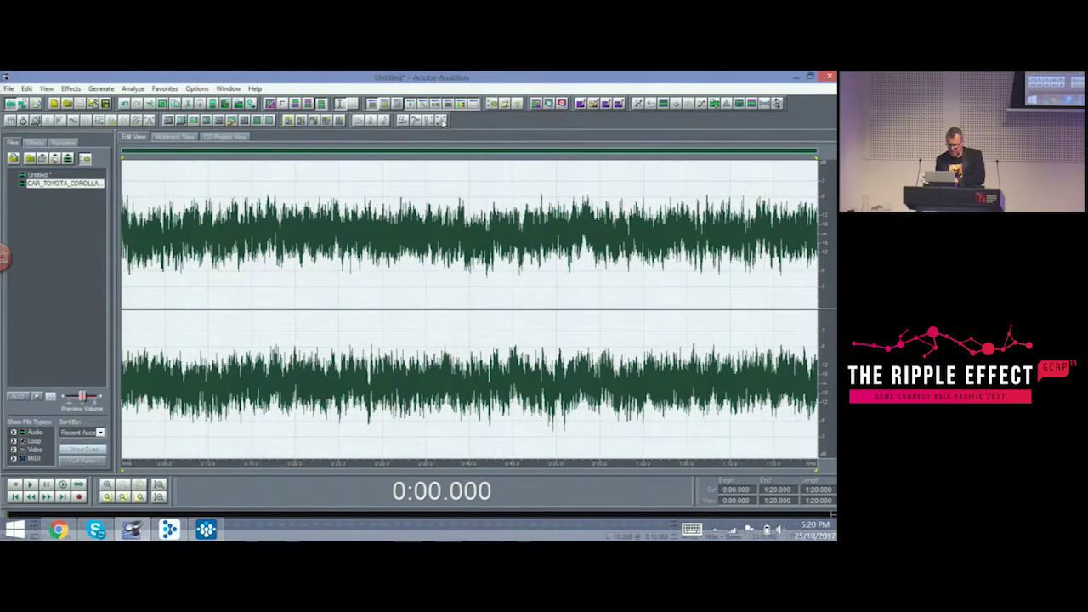
key("F2")
left_click(566, 341)
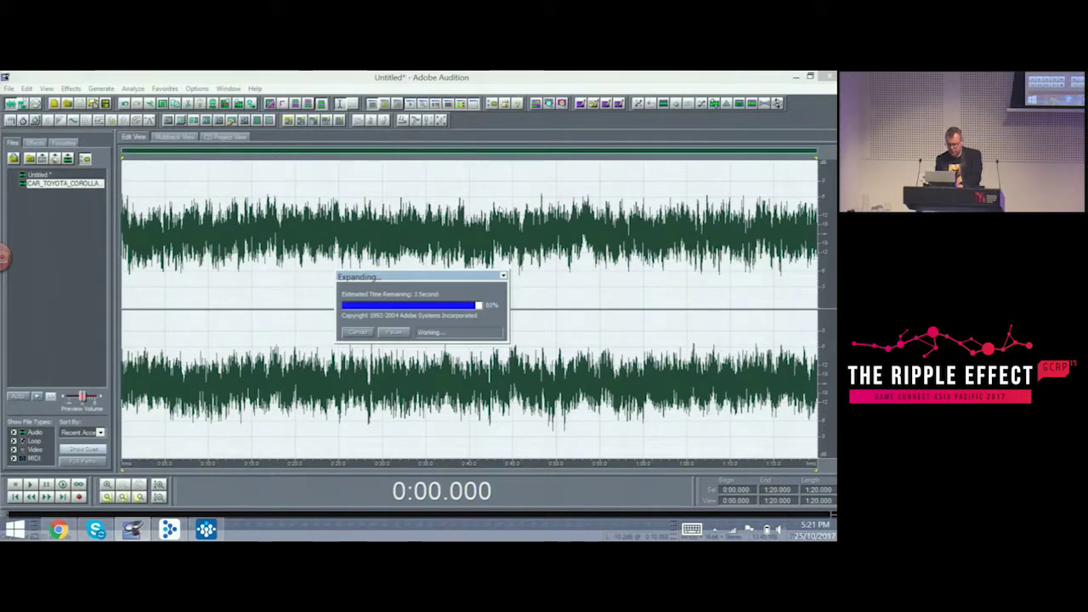
key("space")
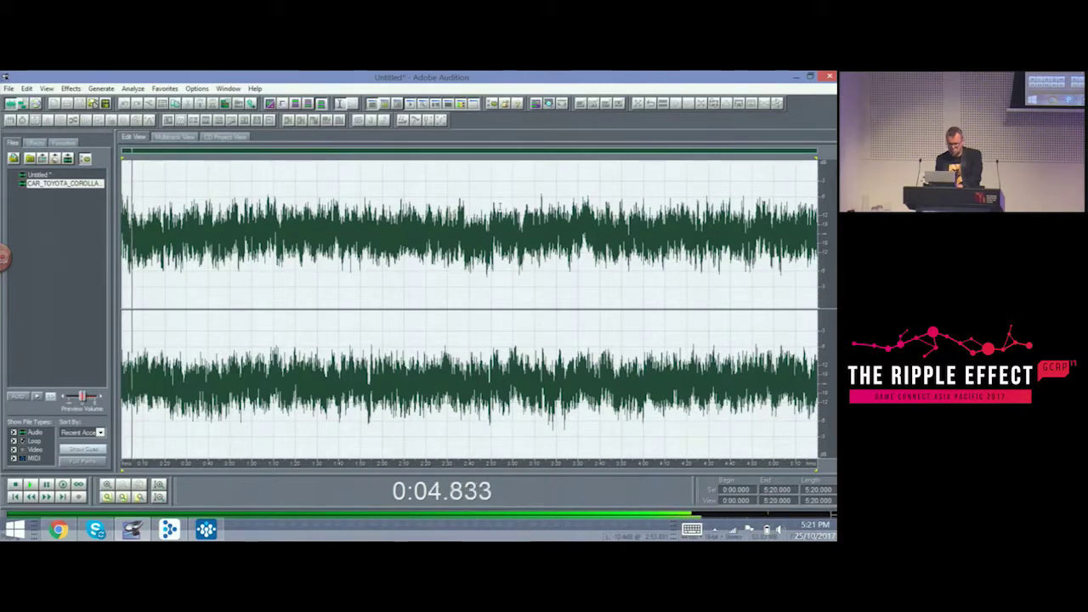
key("space")
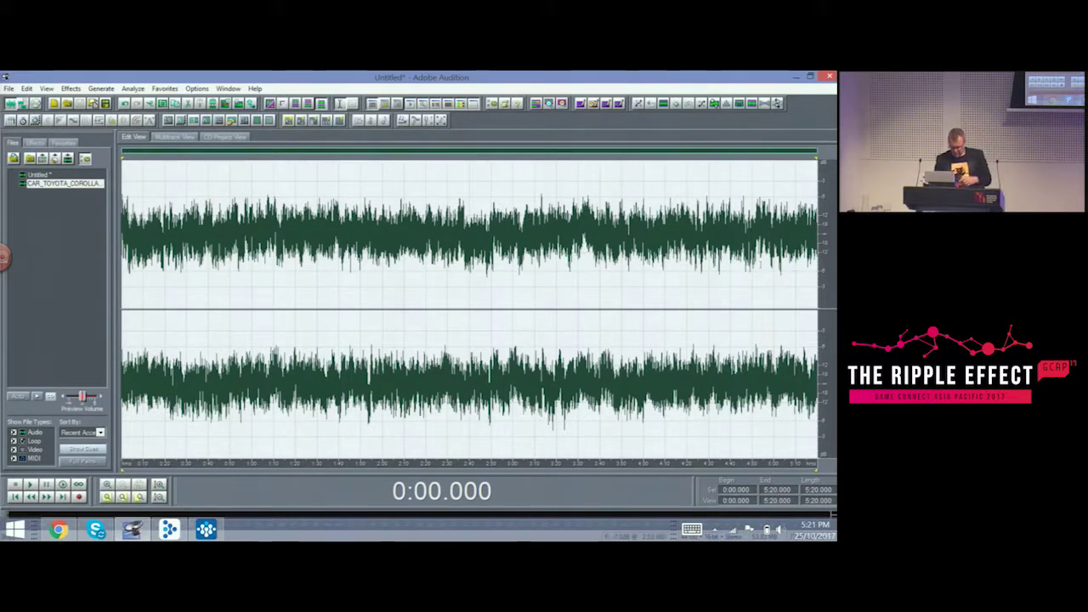
Step: Minimize the audio editor and browser, open the desktop's GCAP2017 folder, and move its window clear of the folder icon
left_click(796, 77)
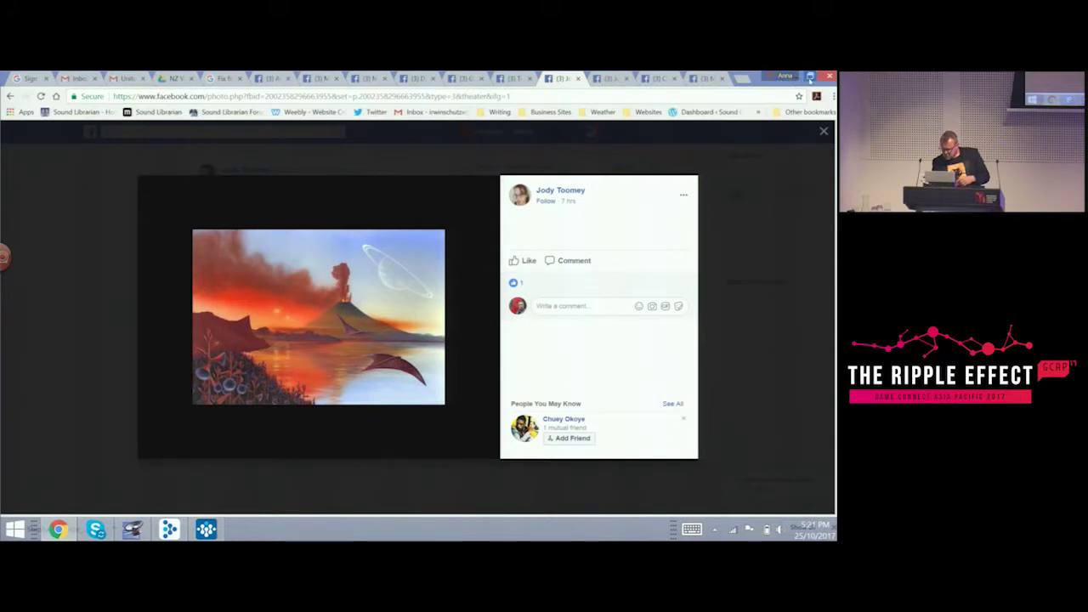
left_click(792, 79)
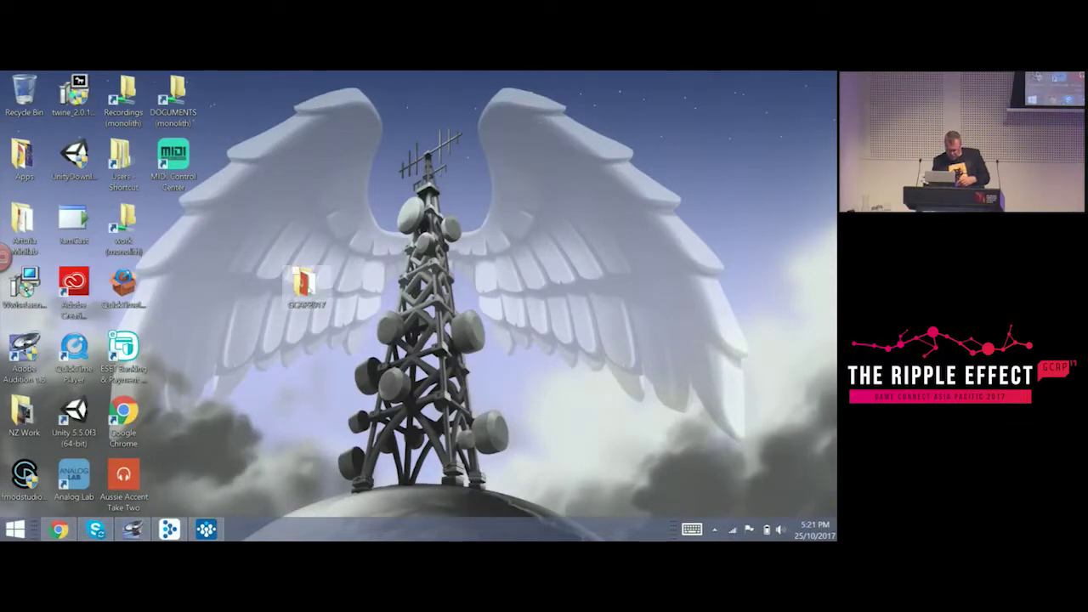
double_click(304, 285)
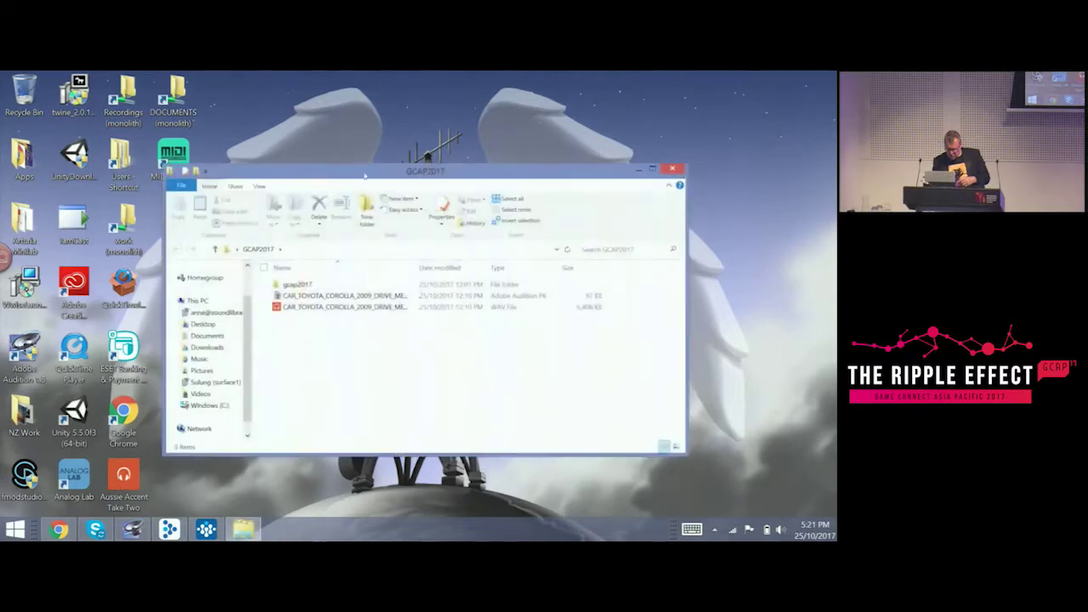
left_click_drag(374, 170, 518, 104)
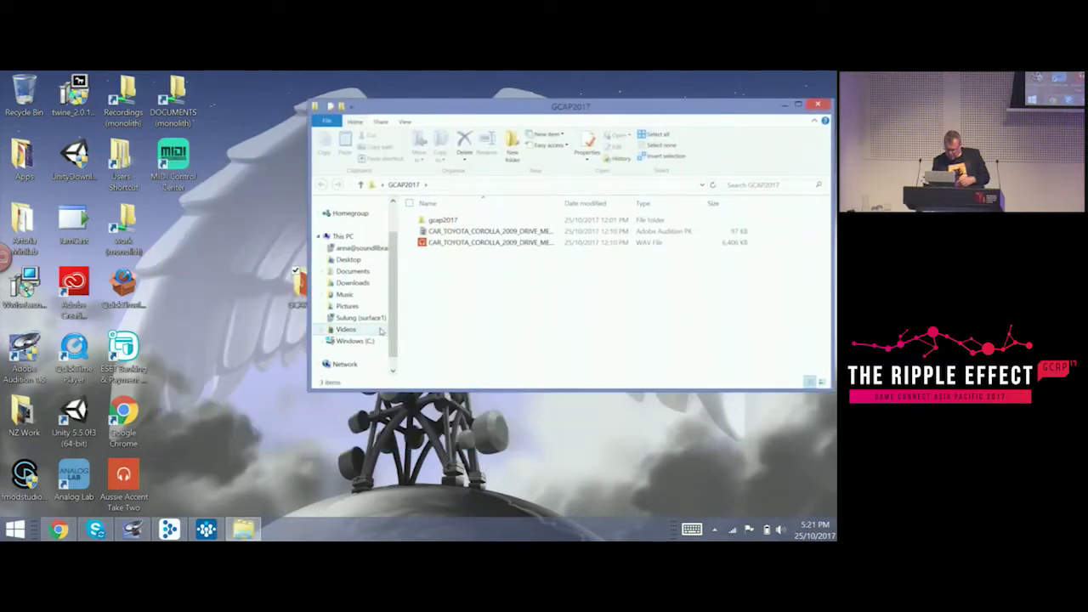
mouse_move(390, 324)
left_mouse_down()
mouse_move(396, 343)
mouse_move(394, 318)
left_mouse_up()
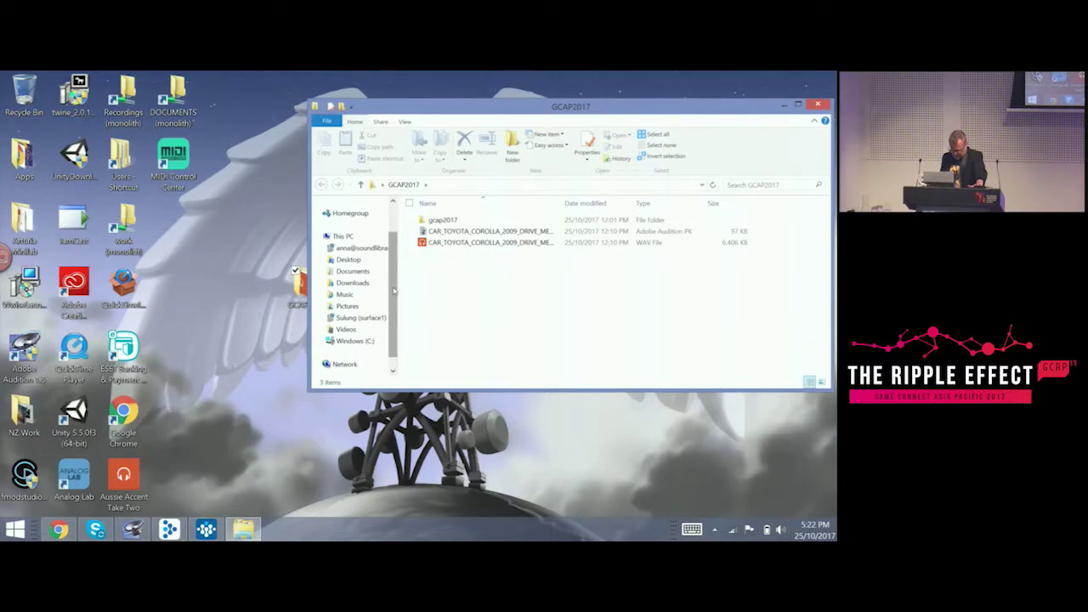
mouse_move(393, 291)
left_mouse_down()
mouse_move(393, 303)
mouse_move(393, 278)
left_mouse_up()
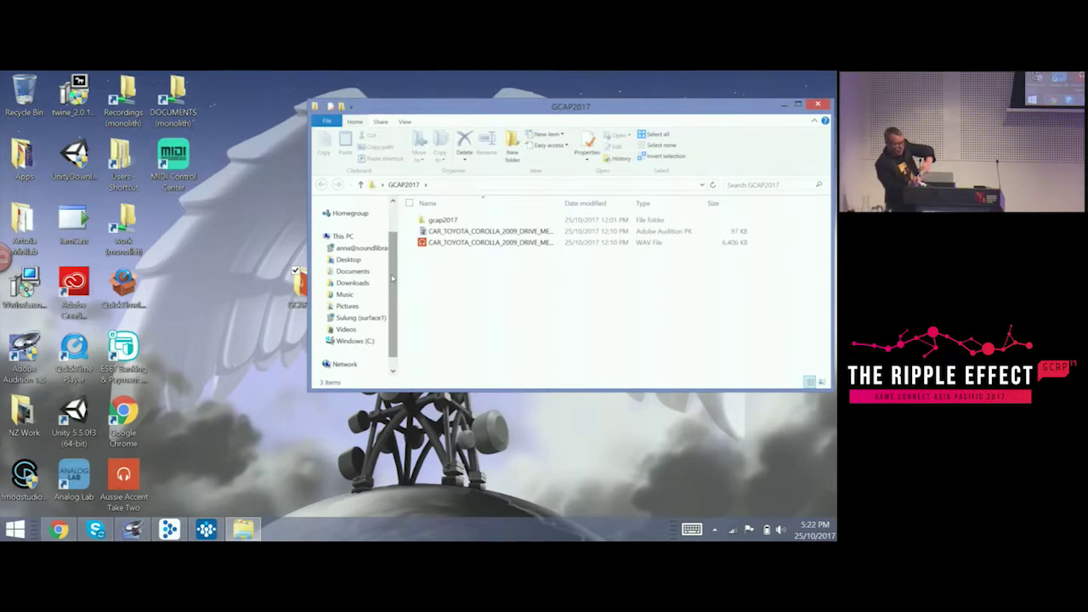
scroll(393, 278, "up", 1)
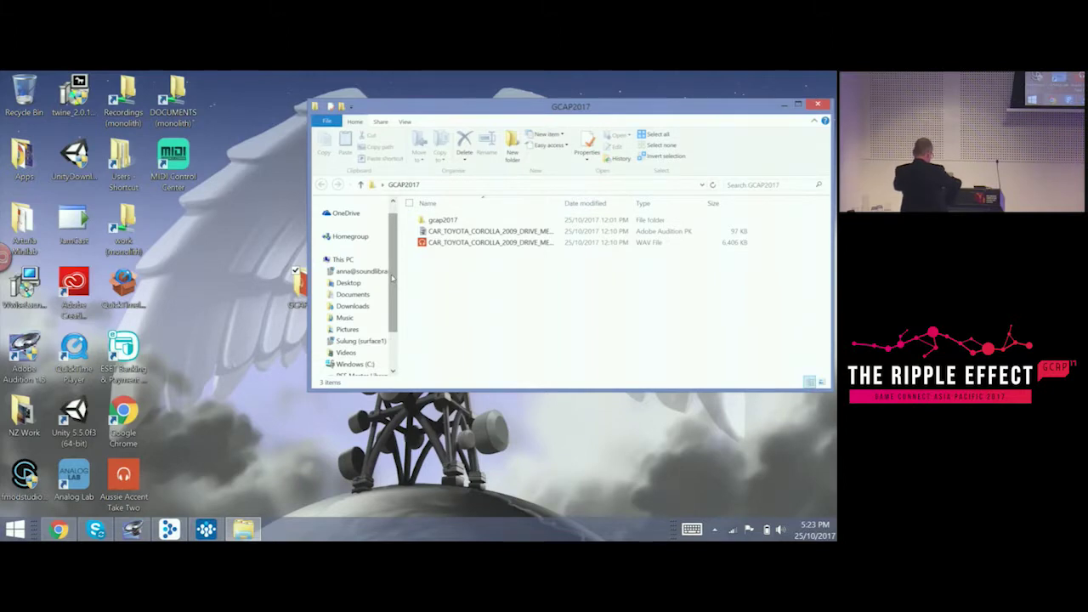
Step: Enlarge the GCAP2017 folder window downward, open the PSE Master Library drive in a new window, and return to GCAP2017
key("super")
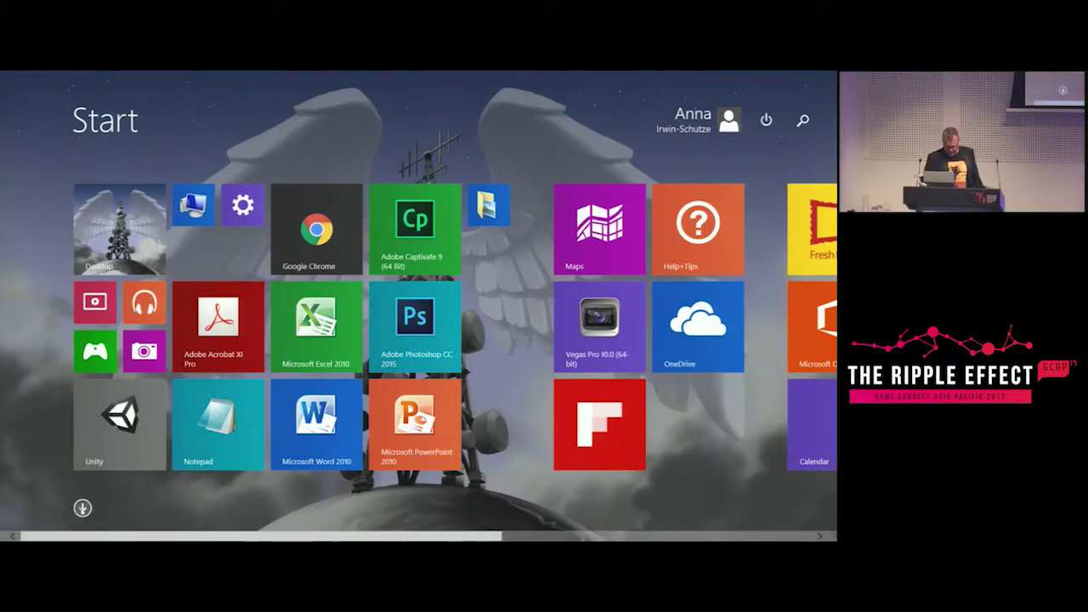
left_click(127, 265)
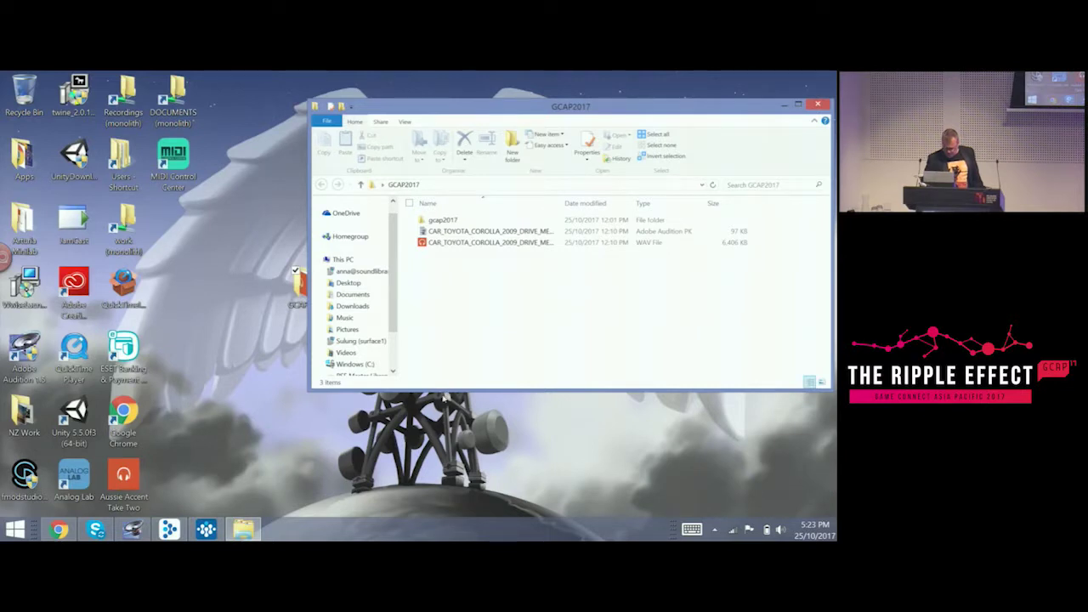
left_click_drag(406, 392, 408, 423)
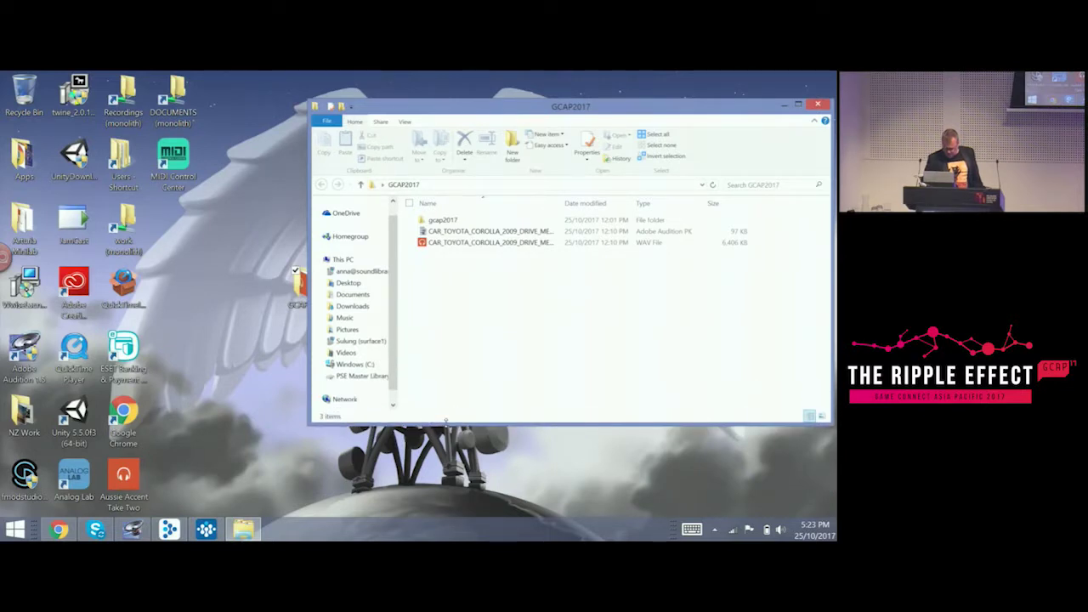
right_click(356, 384)
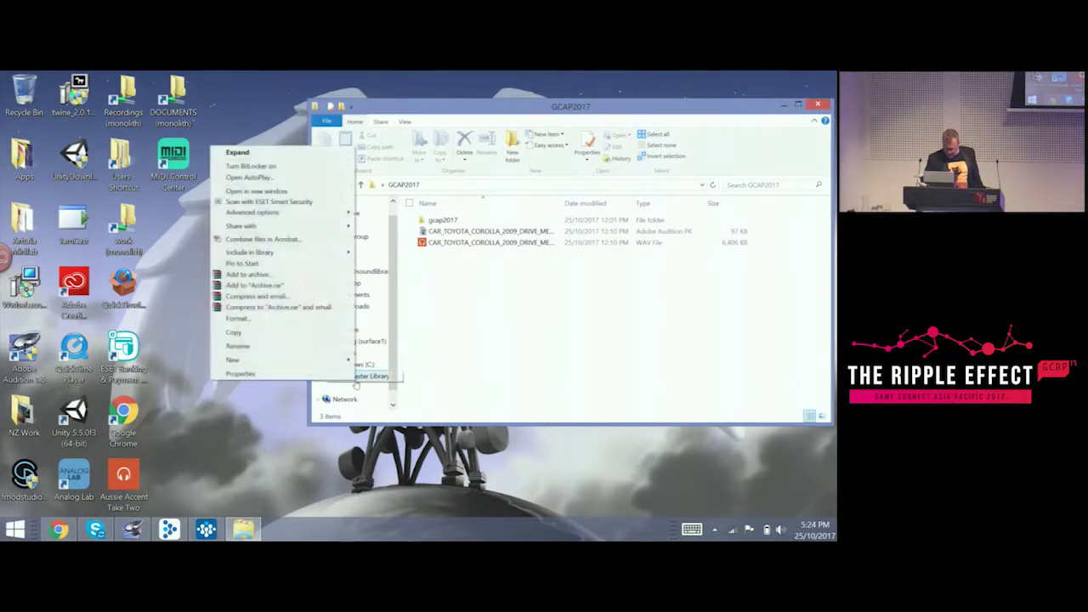
left_click(257, 192)
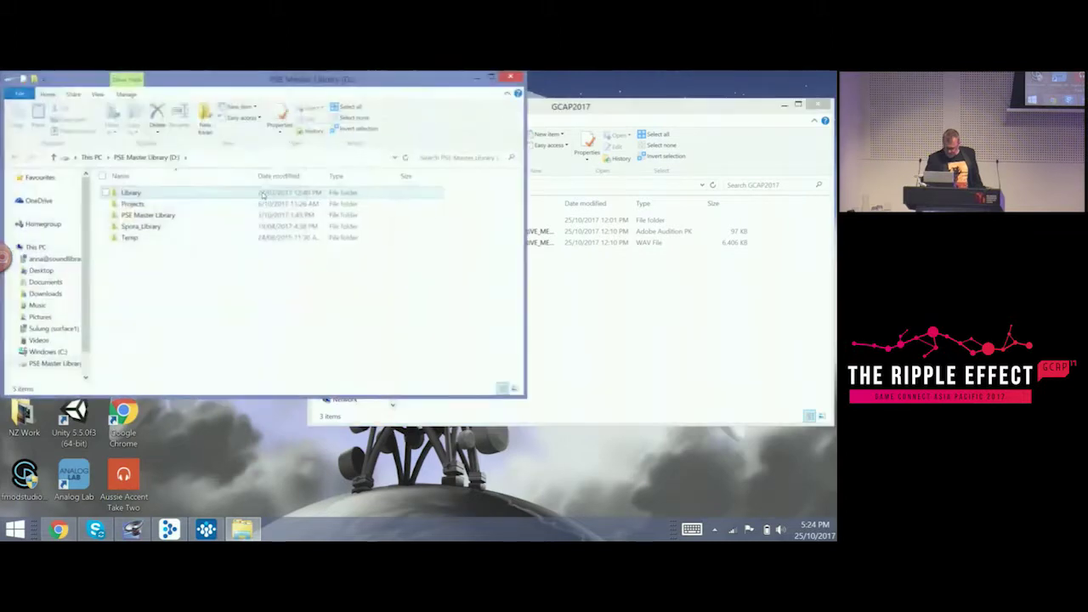
left_click(546, 117)
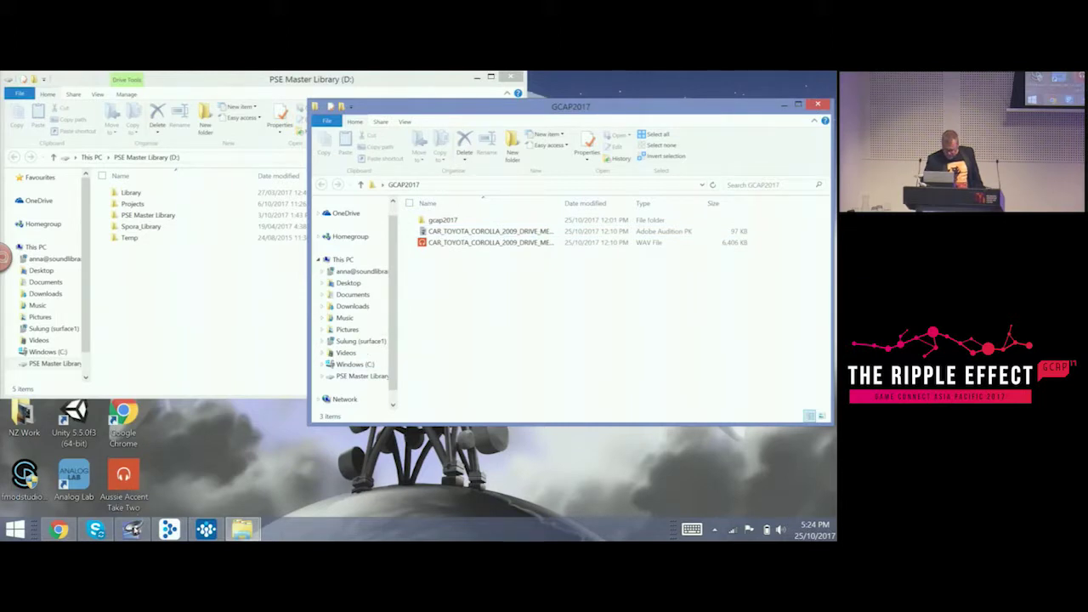
Step: Switch to Adobe Audition, display the CAR_TOYOTA_COROLLA recording, and listen to its opening
left_click(132, 529)
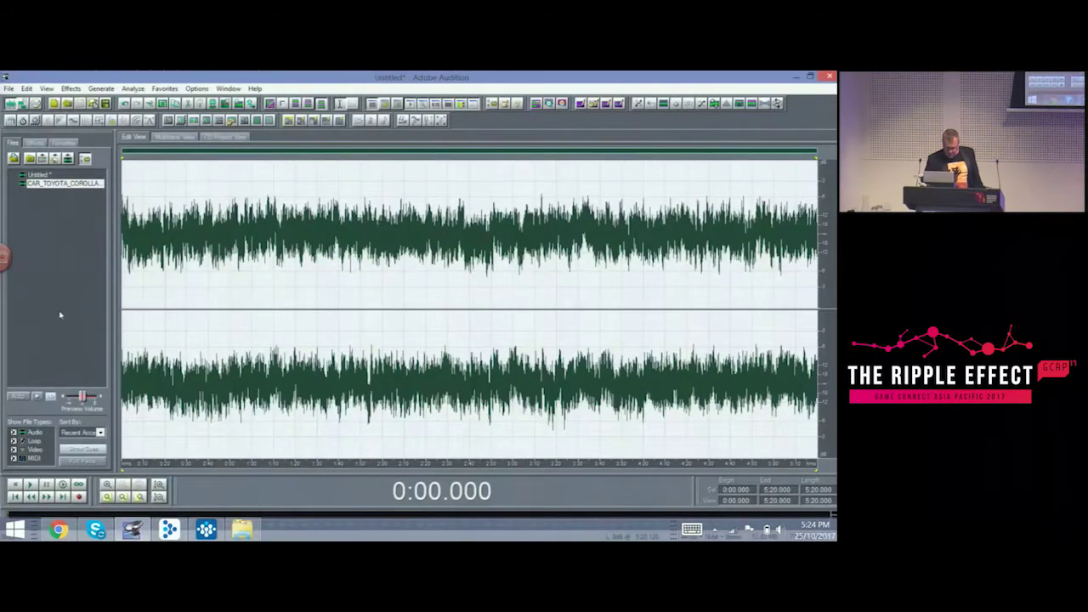
double_click(52, 184)
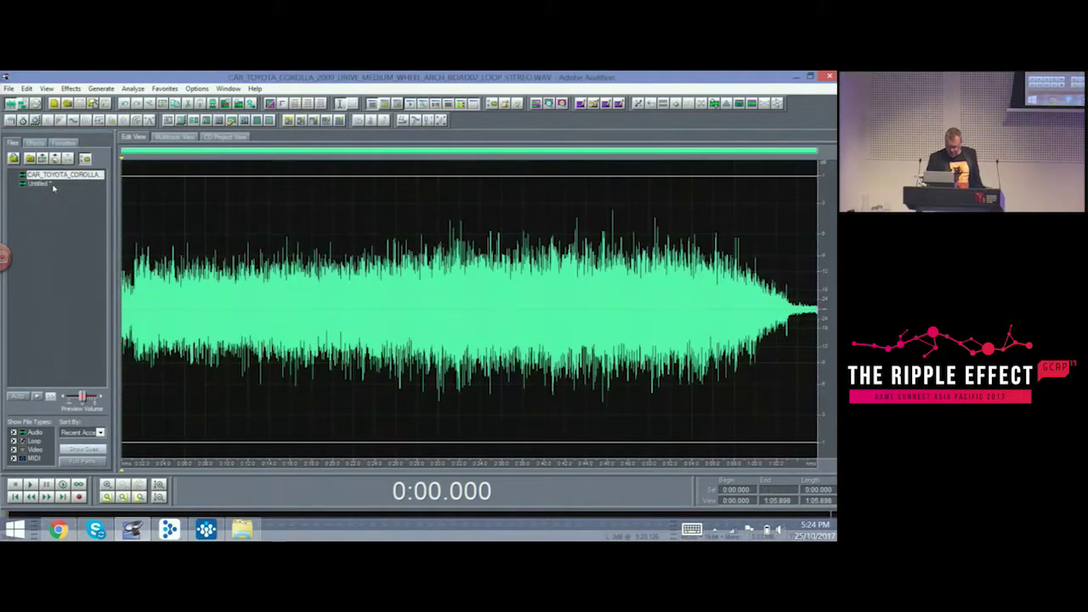
key("space")
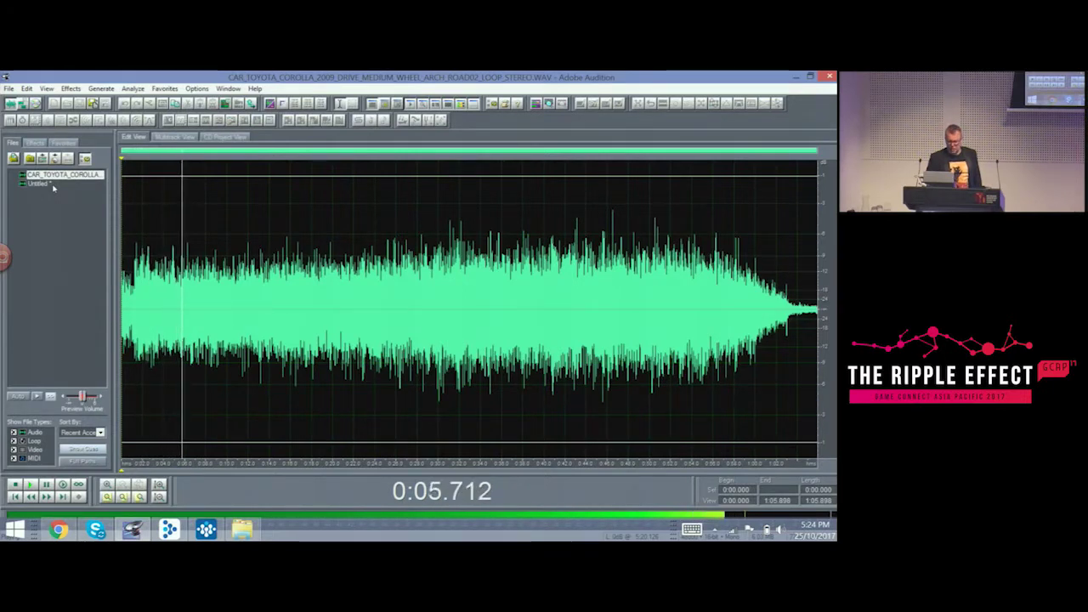
key("space")
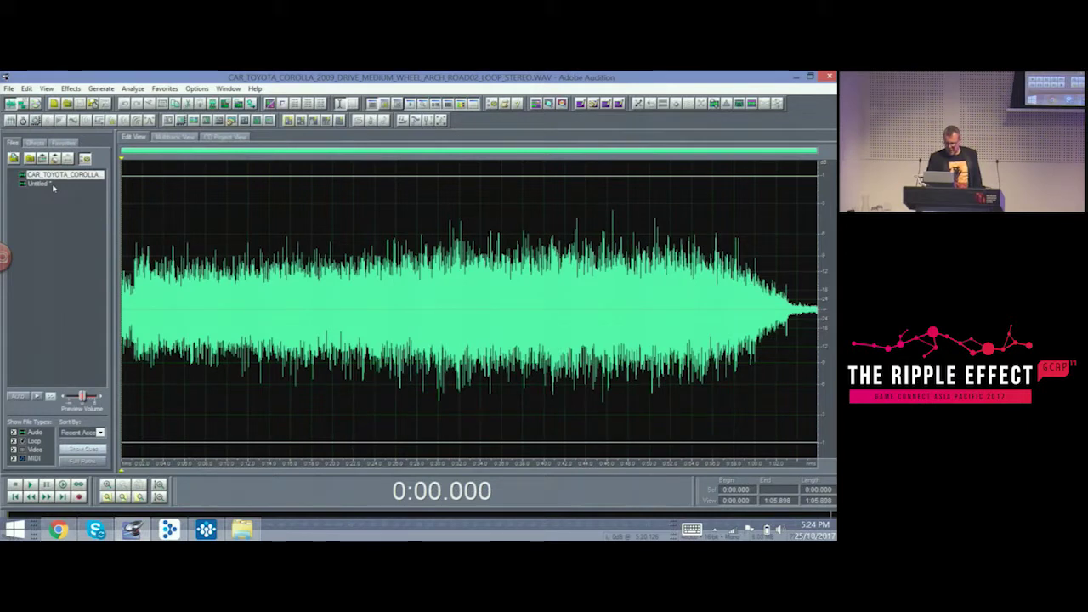
Step: Stretch the car recording in Resample mode at a ratio of 400 and play it from about 1:52
left_click(441, 121)
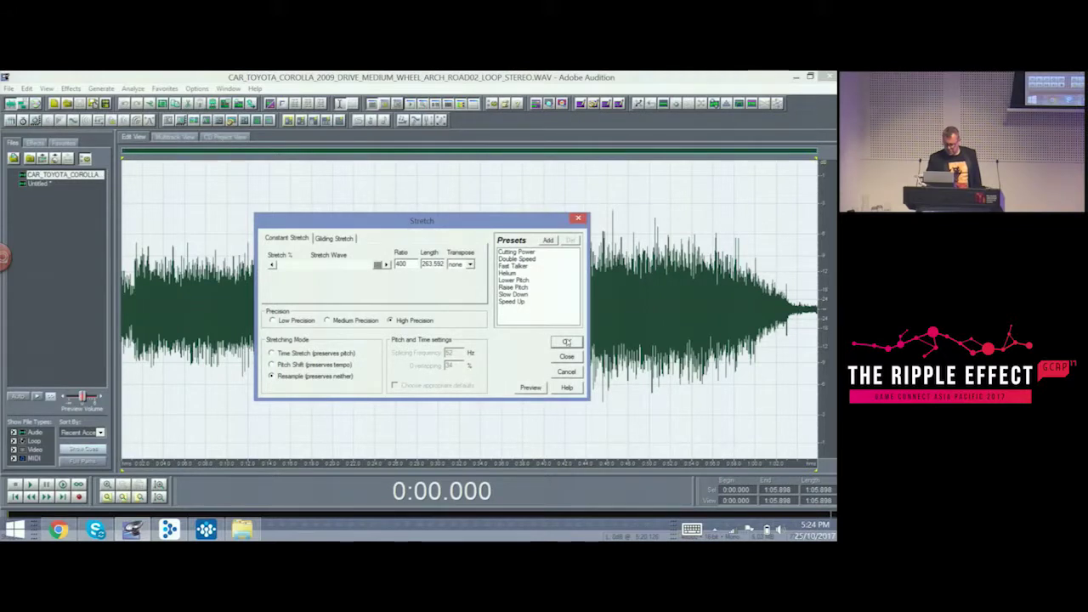
left_click(566, 342)
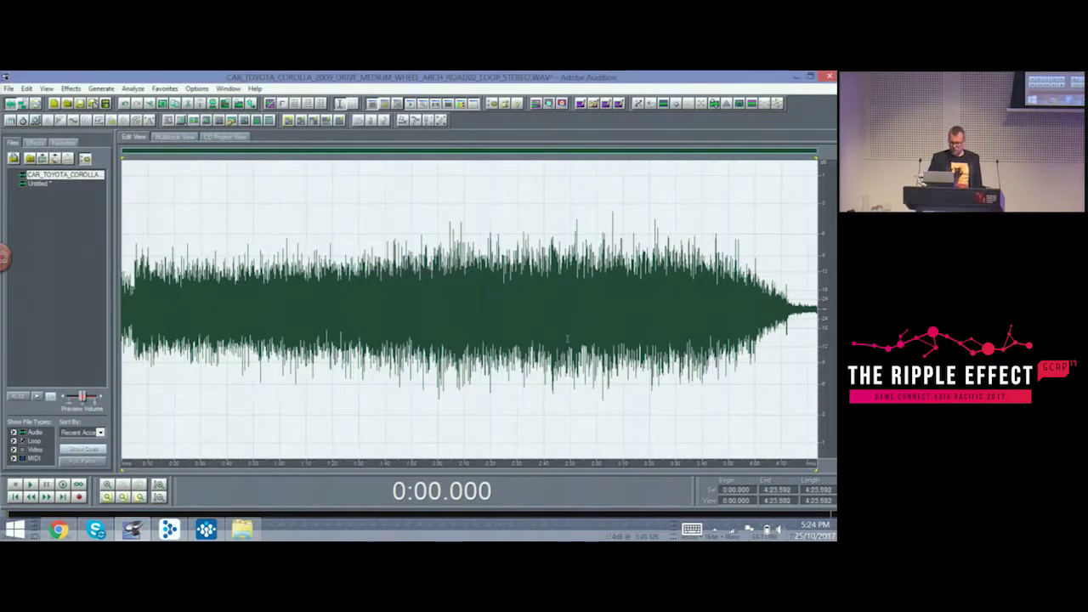
left_click(420, 306)
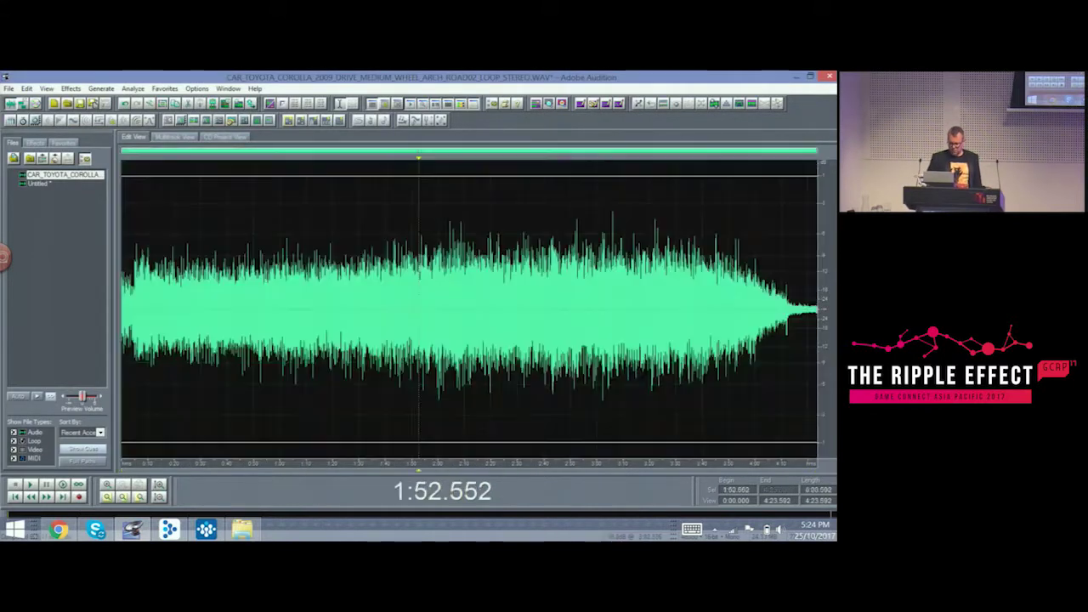
key("space")
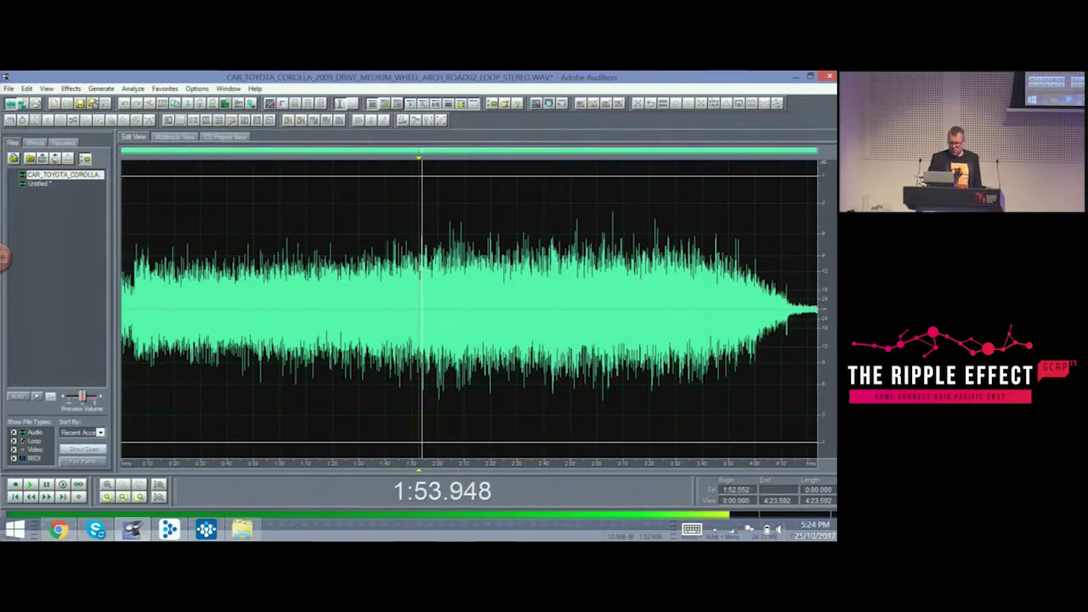
key("space")
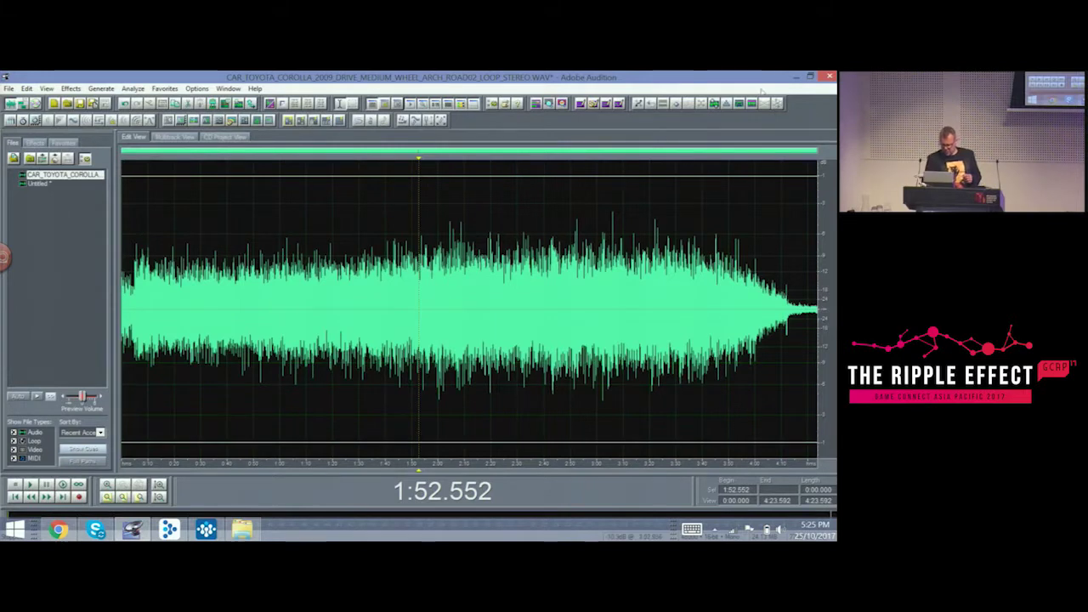
Step: Minimize the audio editor, open the PSE Master Library folder on drive D:, and search it for "drone"
left_click(796, 78)
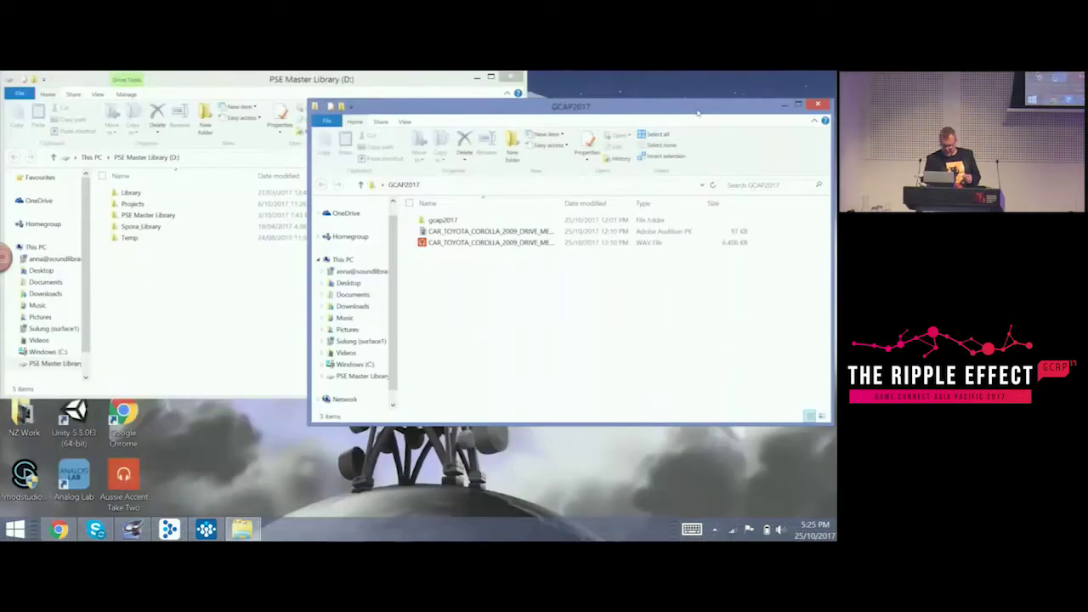
left_click(247, 83)
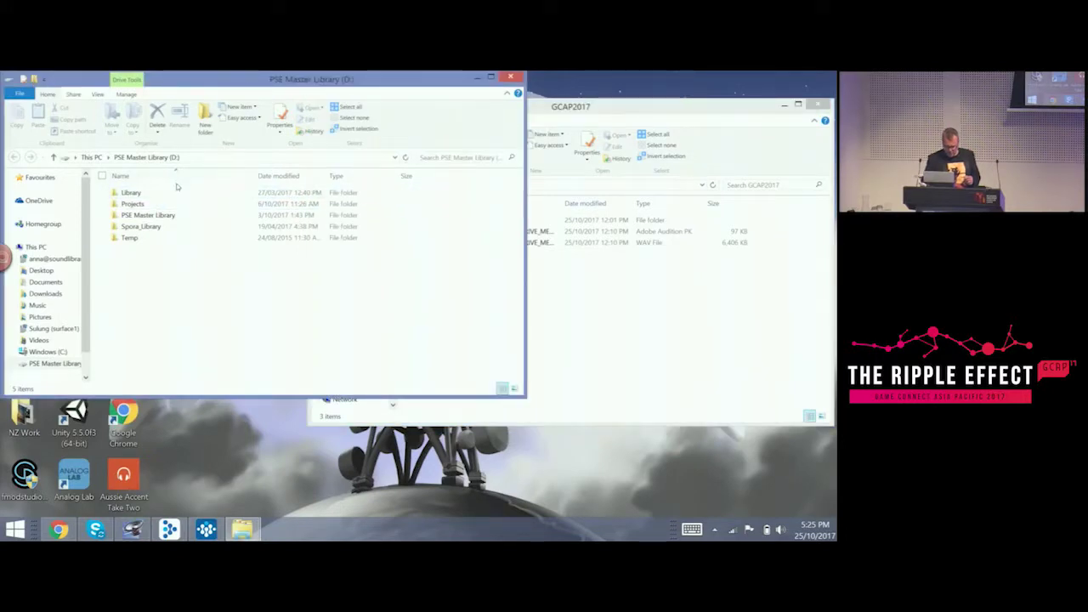
left_click(151, 217)
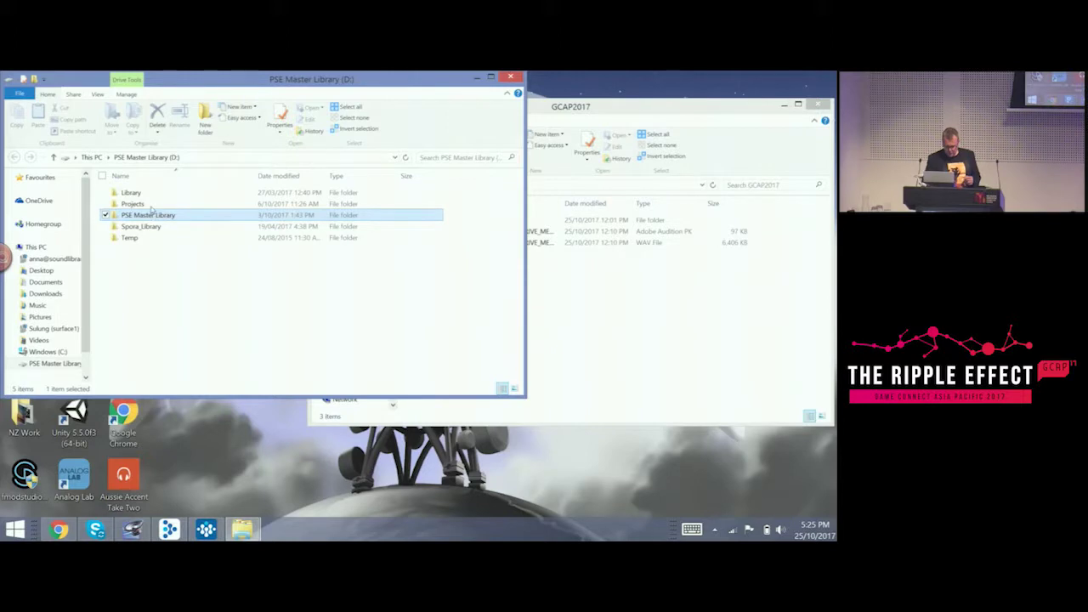
double_click(146, 206)
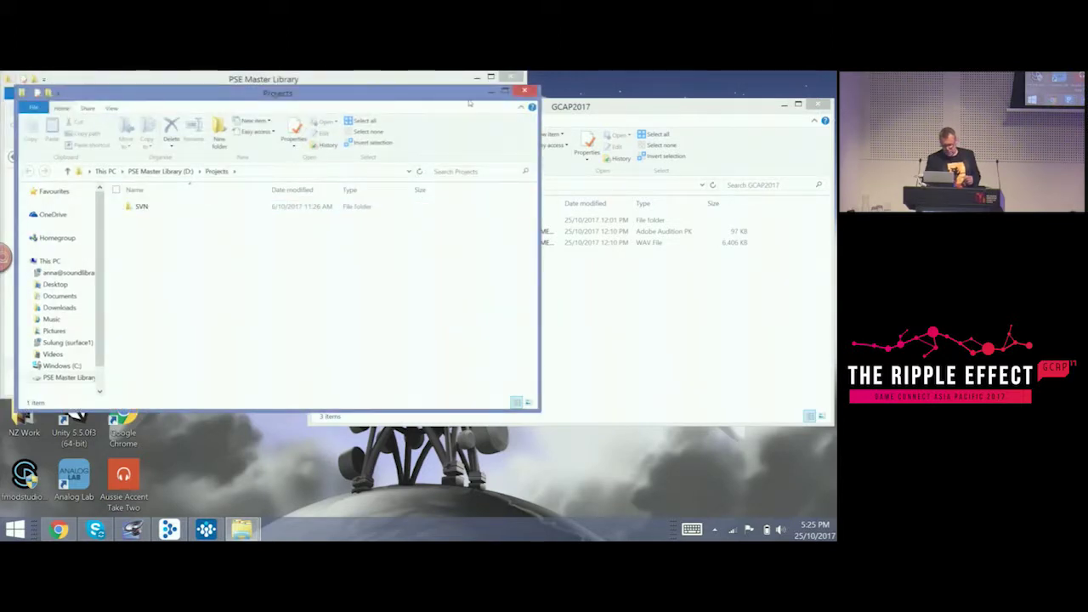
left_click(524, 91)
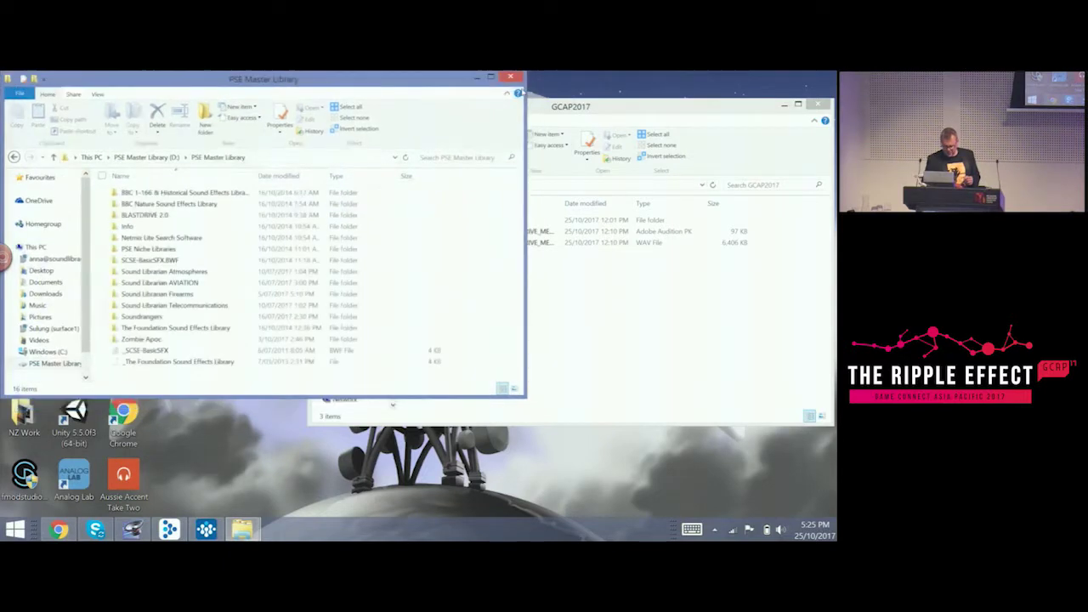
left_click(436, 157)
type("urone")
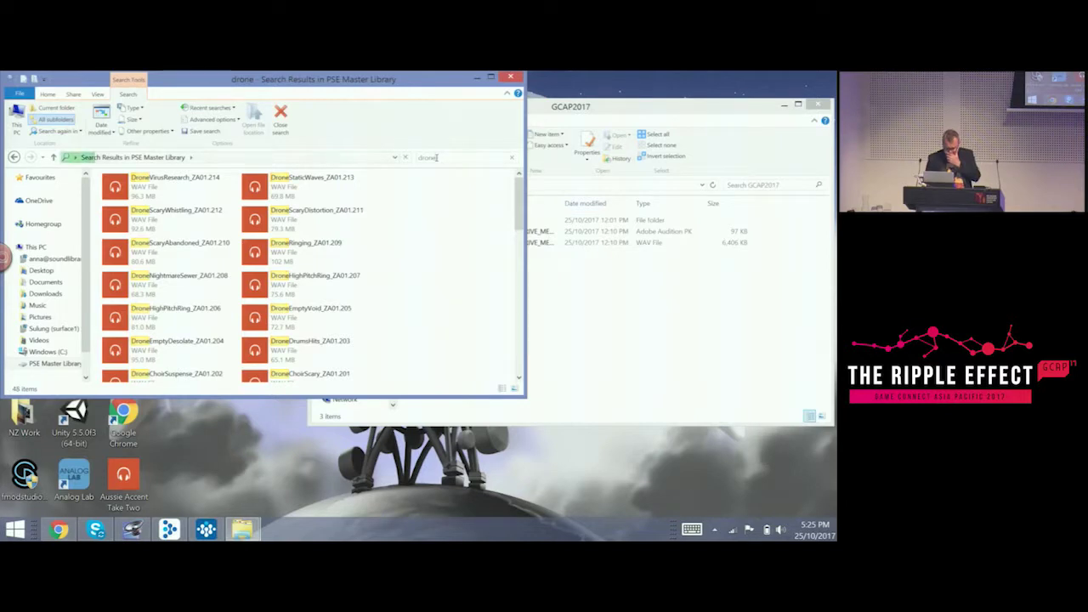
Step: Copy DroneNightmareSewer_ZA01.208 from the search results into the desktop's GCAP2017 folder
right_click(187, 277)
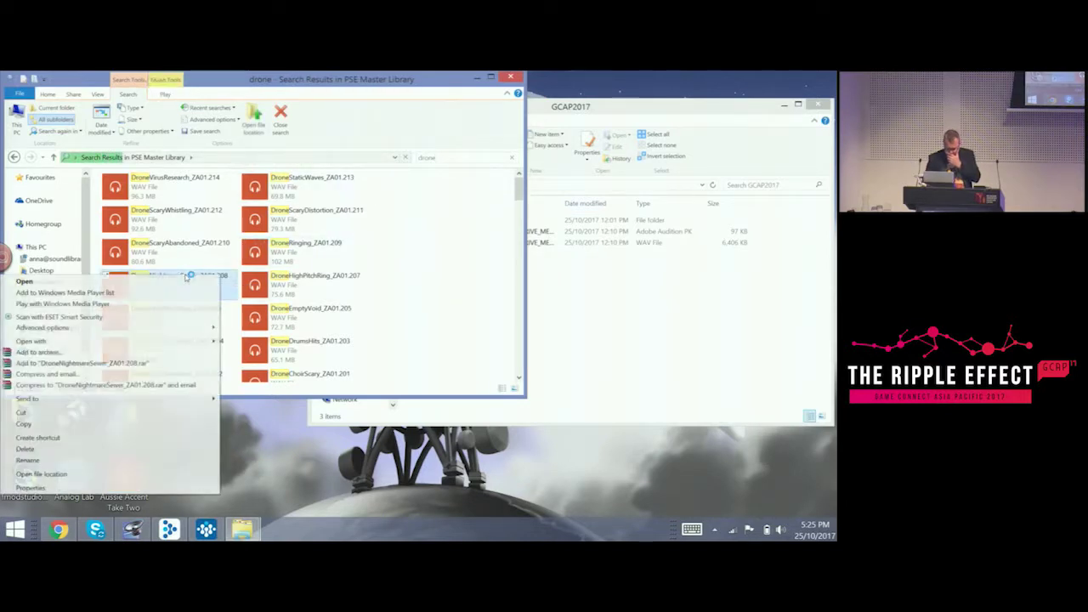
left_click(82, 425)
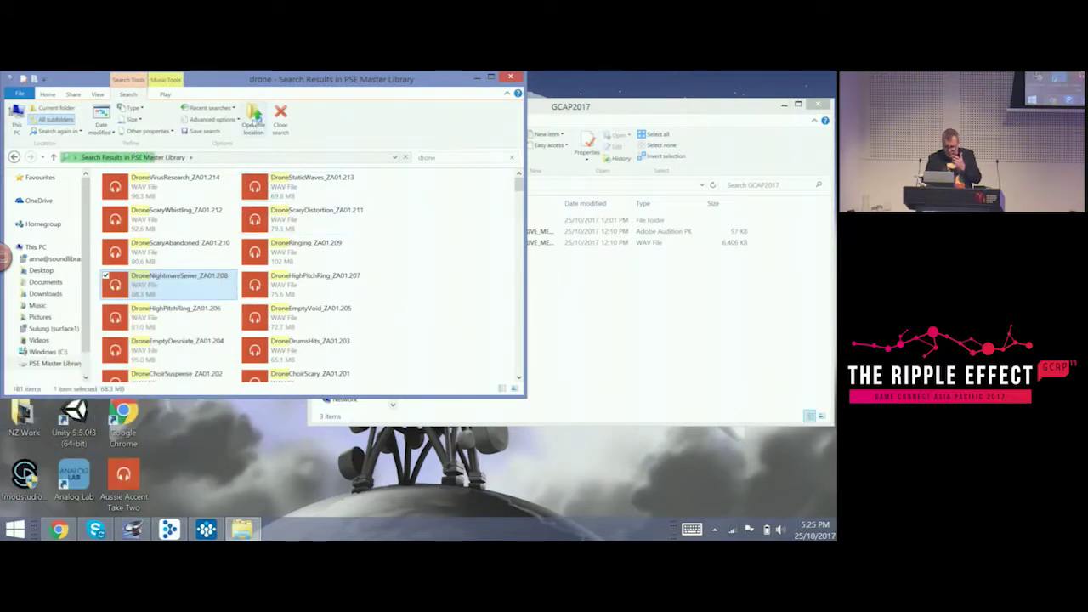
left_click_drag(225, 79, 269, 358)
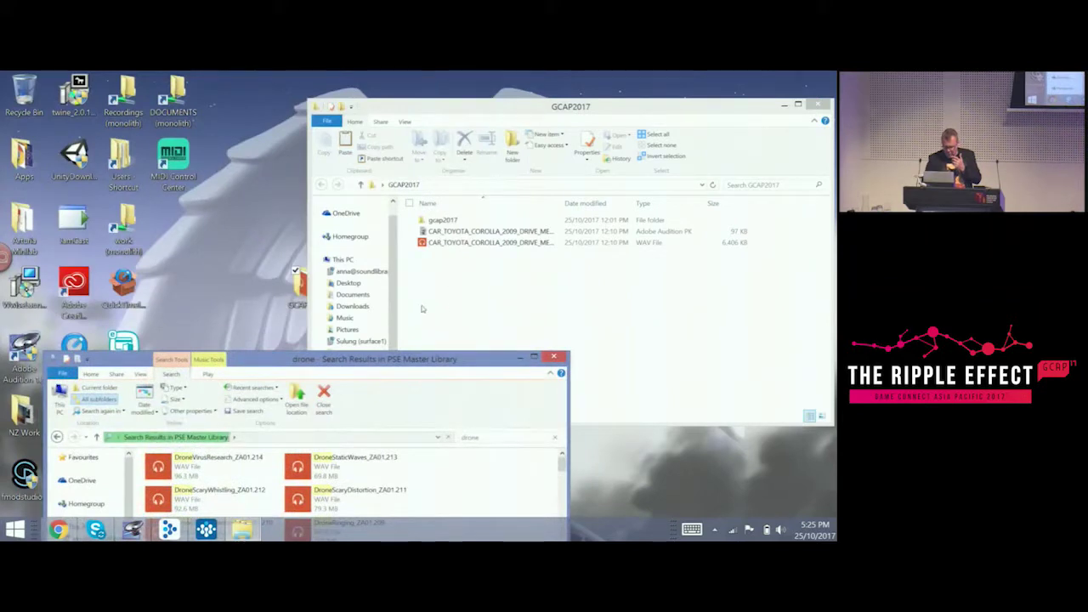
right_click(422, 307)
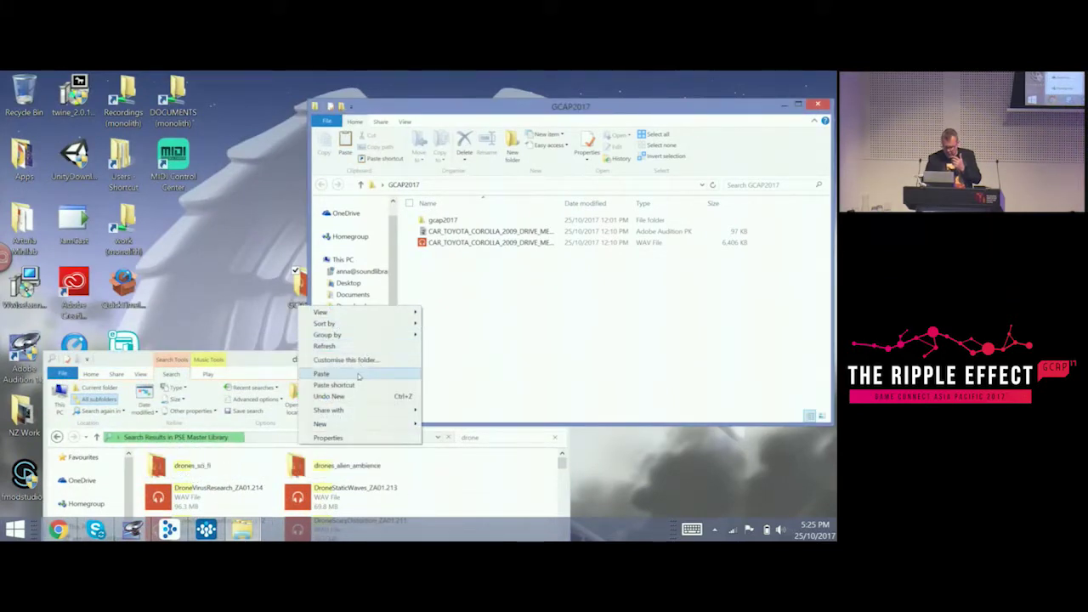
left_click(358, 376)
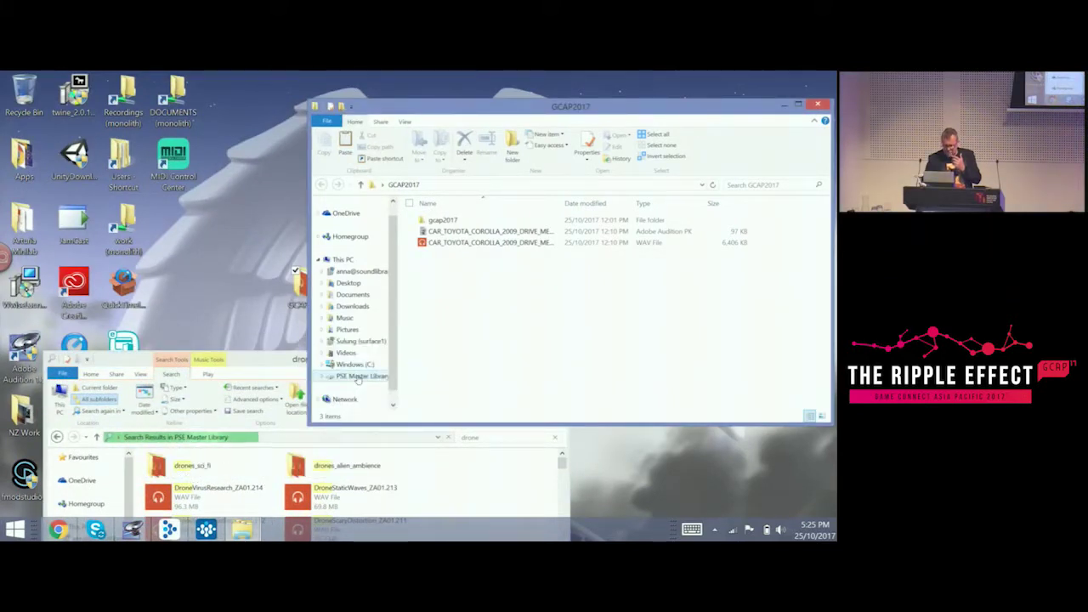
key("ctrl+v")
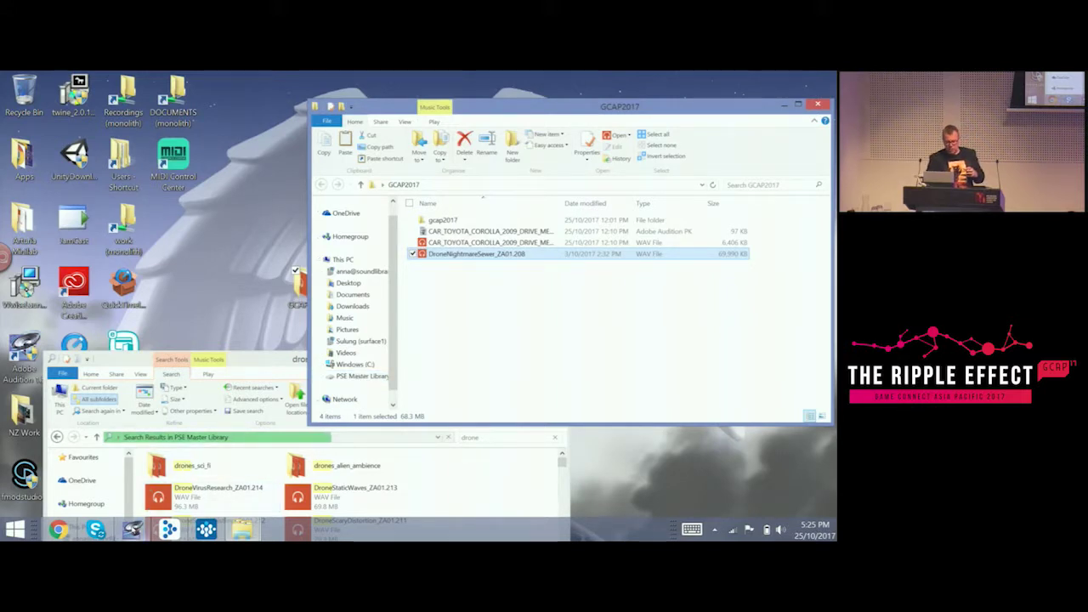
Step: Switch to Adobe Audition and open DroneNightmareSewer_ZA01.208 from the GCAP2017 folder
left_click(132, 529)
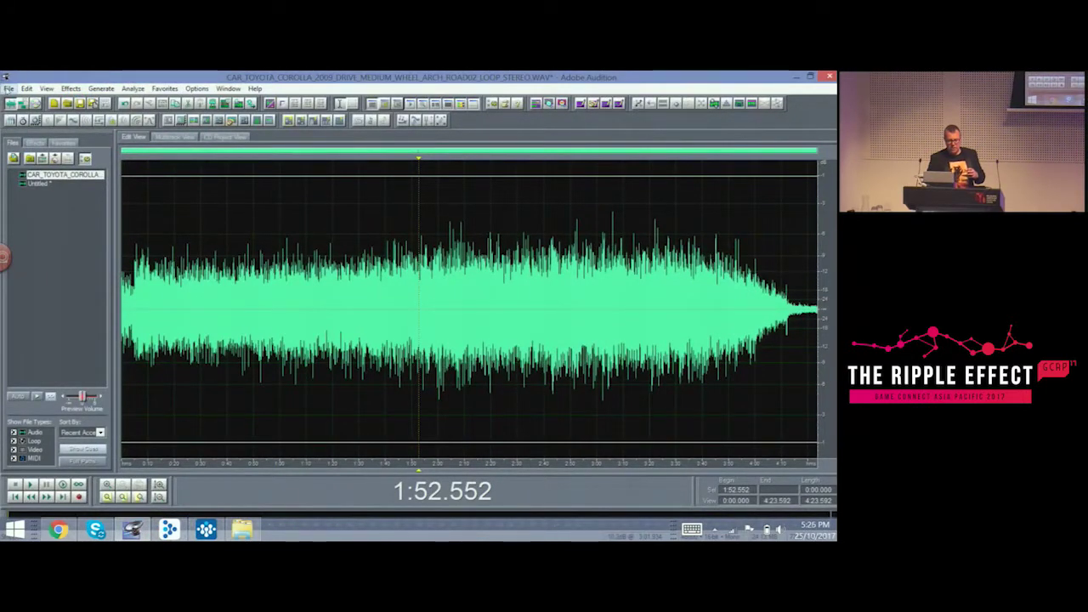
left_click(9, 88)
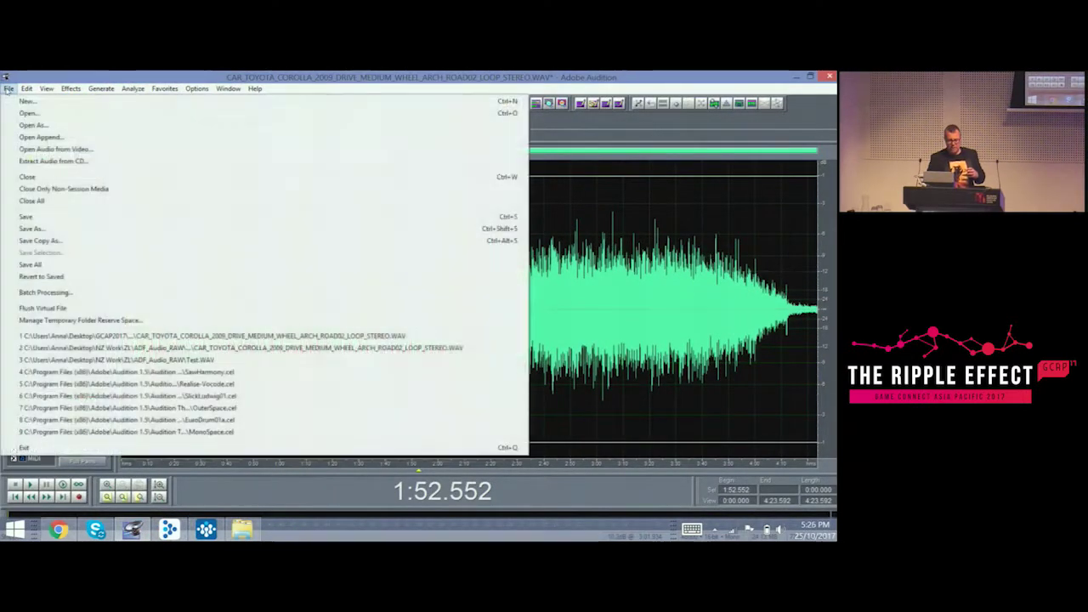
left_click(46, 116)
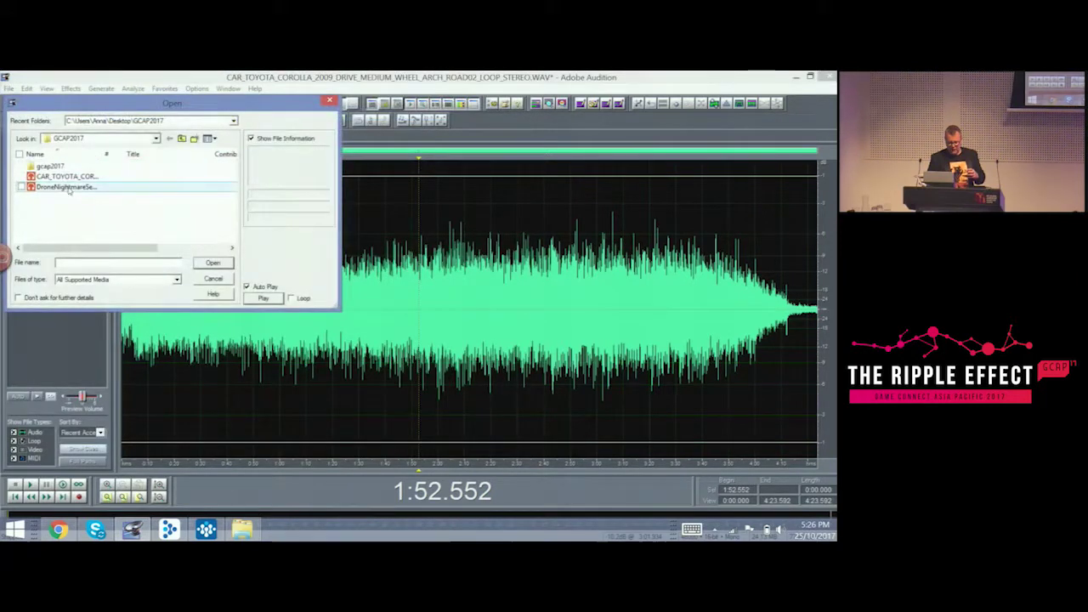
left_click(68, 187)
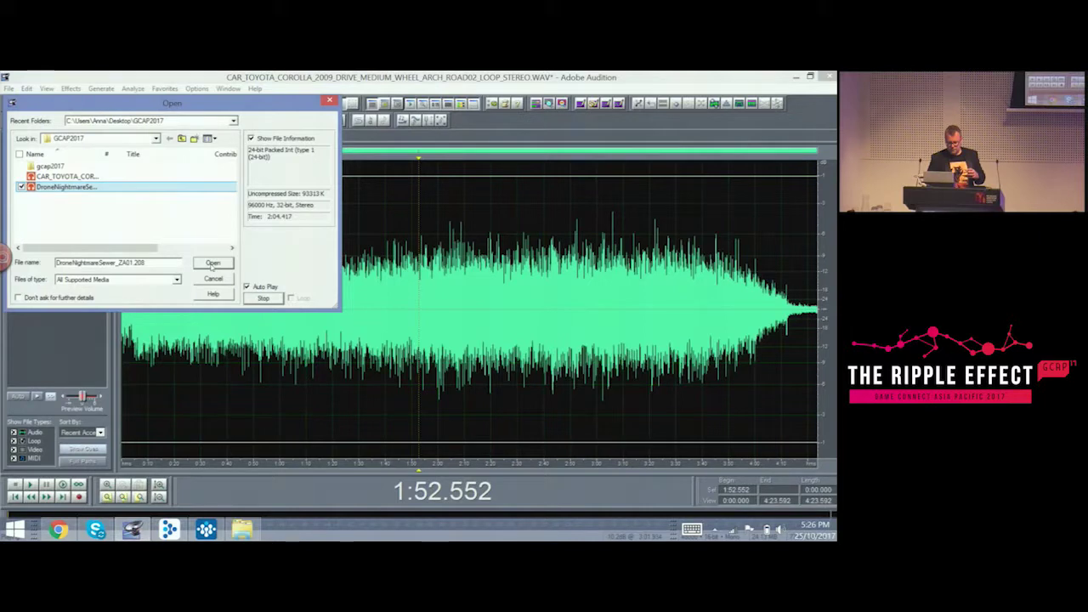
left_click(212, 263)
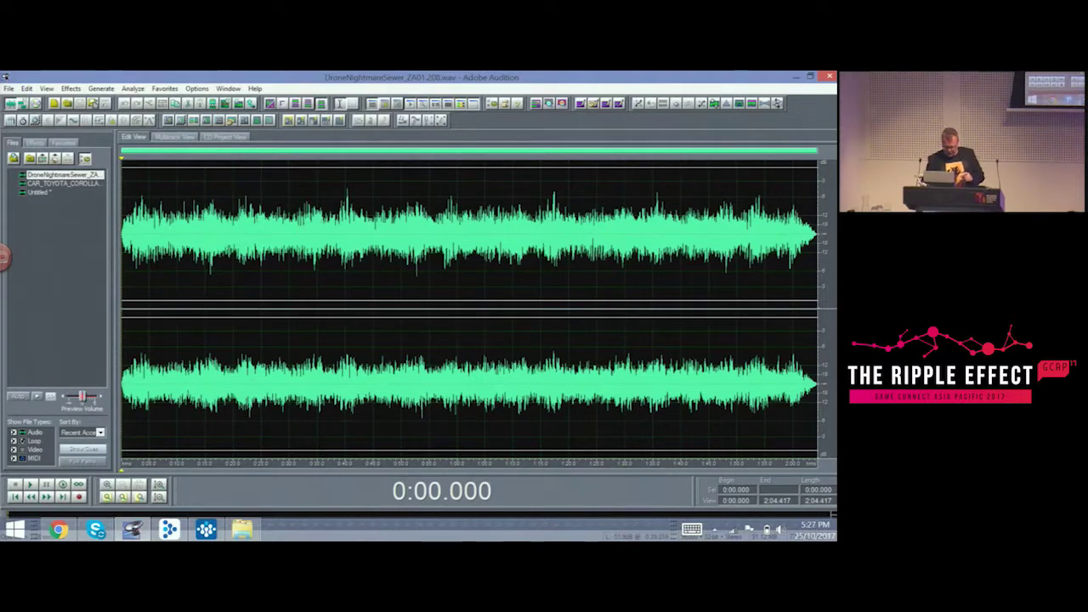
Step: Listen to a short part of the drone recording starting at 0:15
left_click(204, 230)
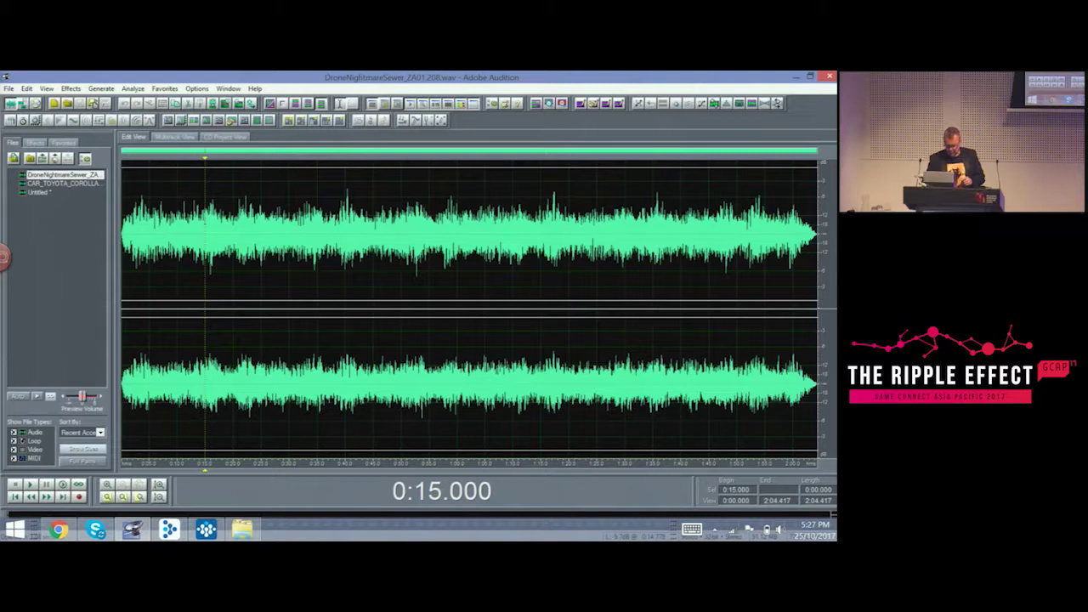
key("space")
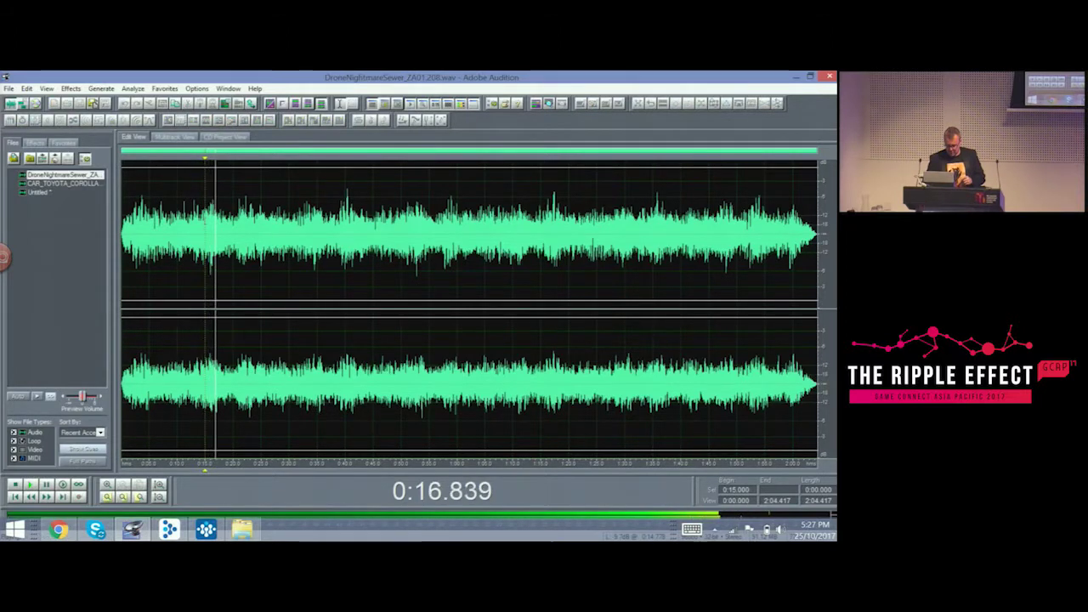
key("space")
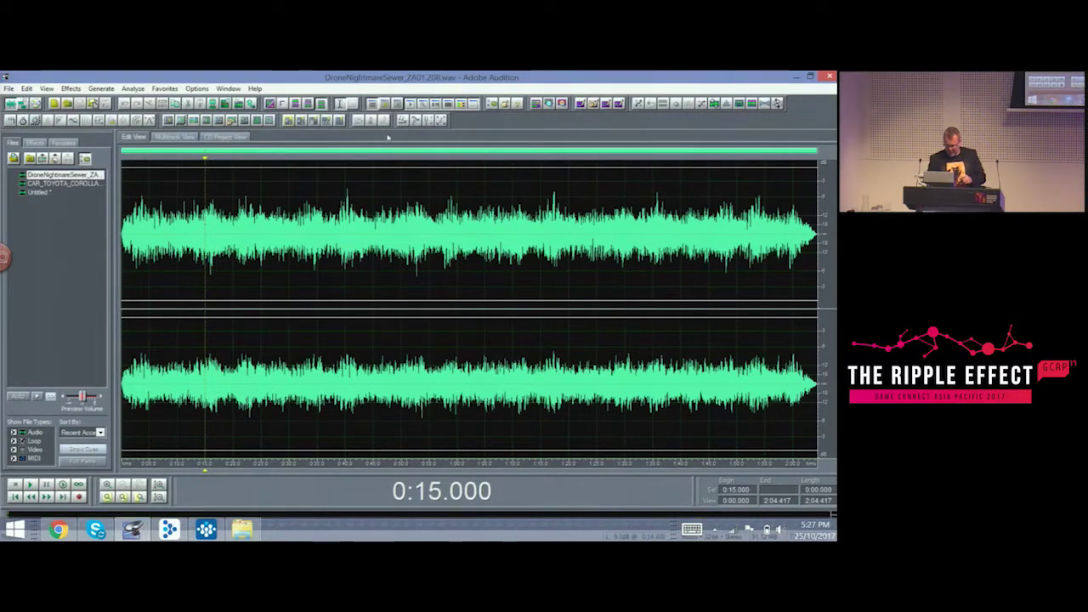
Step: Minimize the audio editor, bring the PSE Master Library search window into view, and search the library for "tonki"
left_click(796, 79)
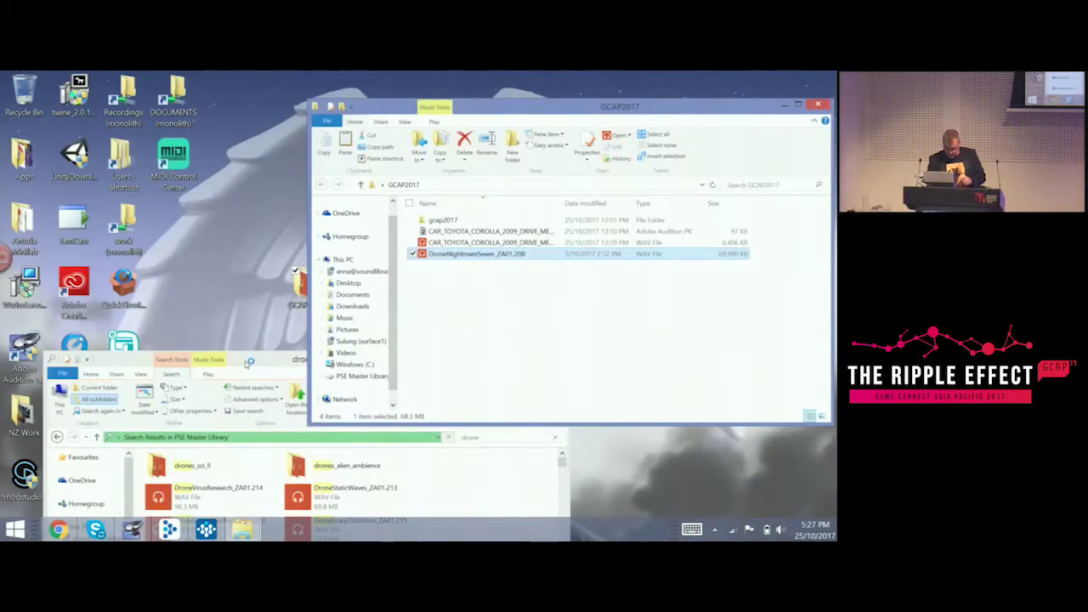
left_click_drag(247, 363, 255, 175)
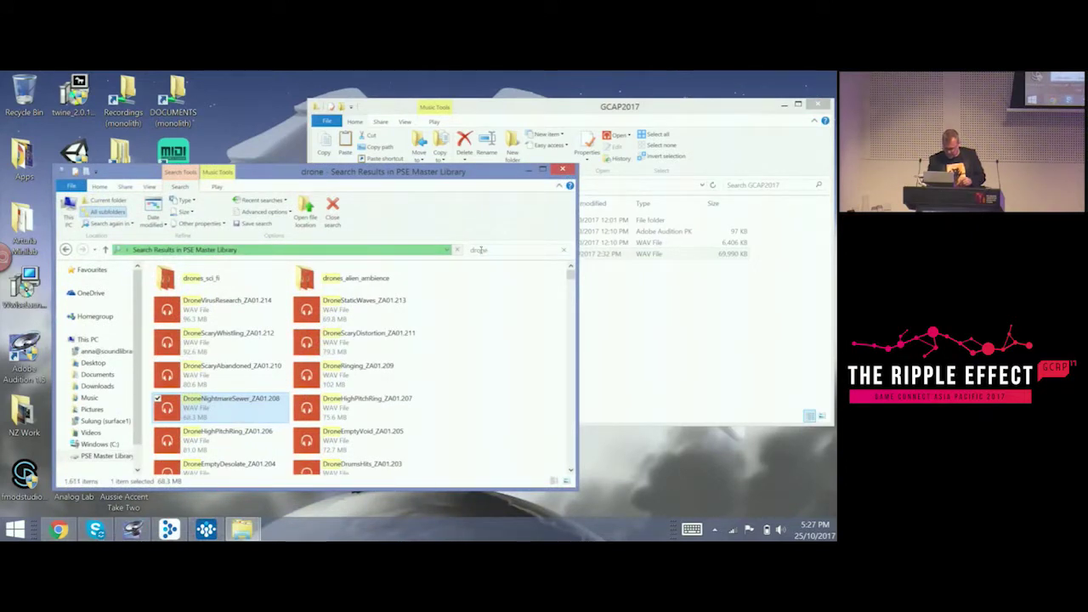
left_click(479, 250)
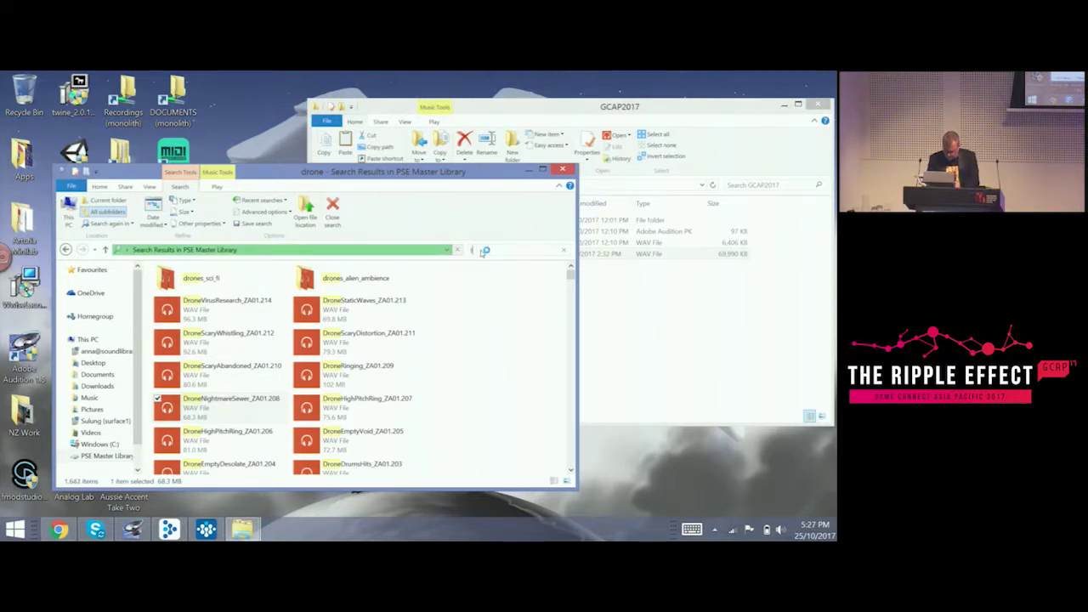
type("ton")
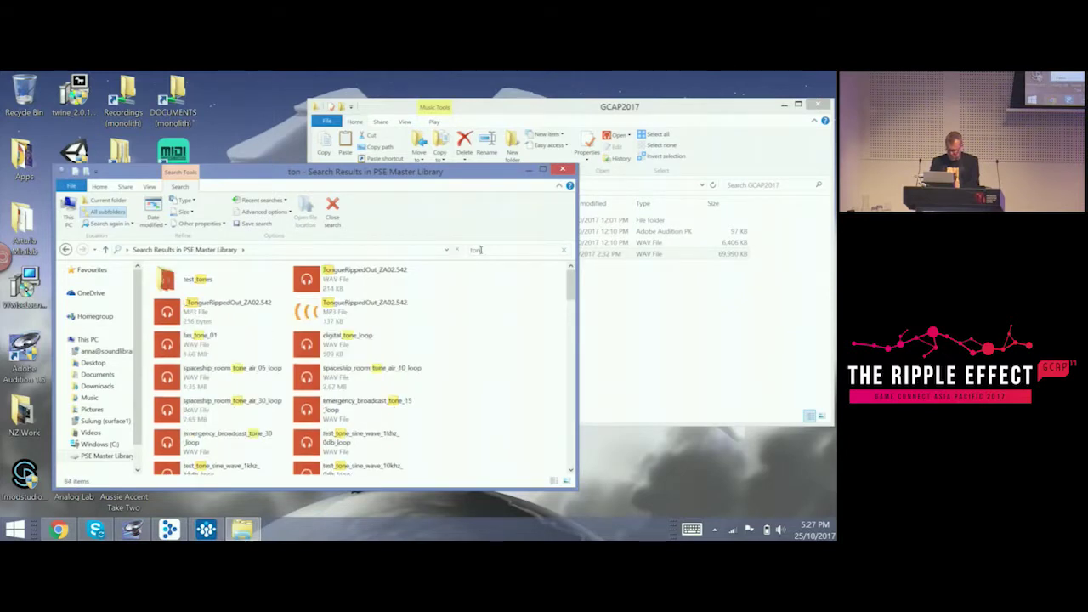
type("ka")
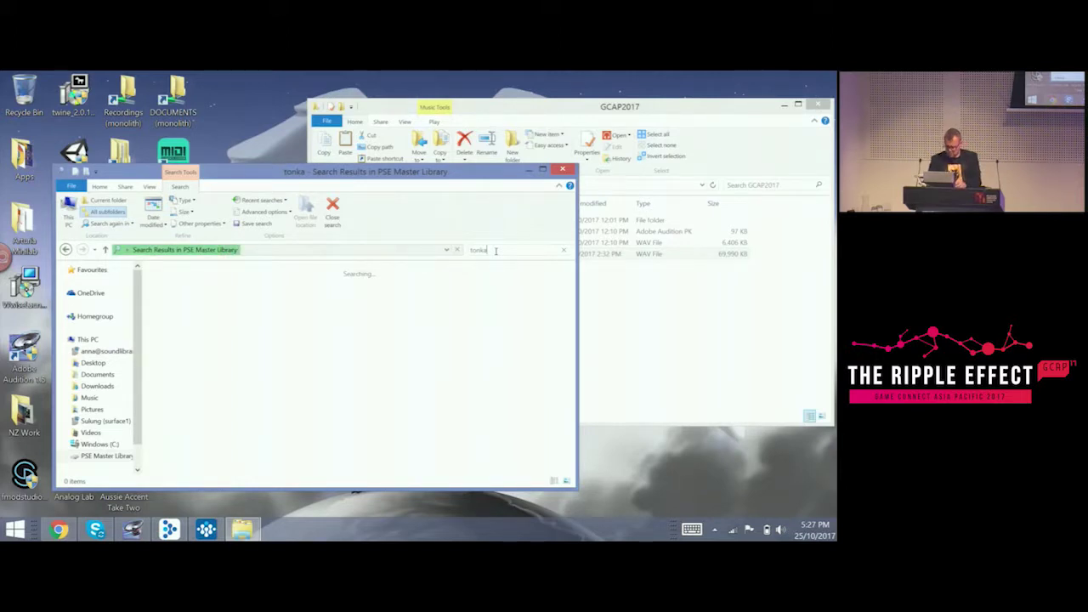
key("BackSpace")
type("i")
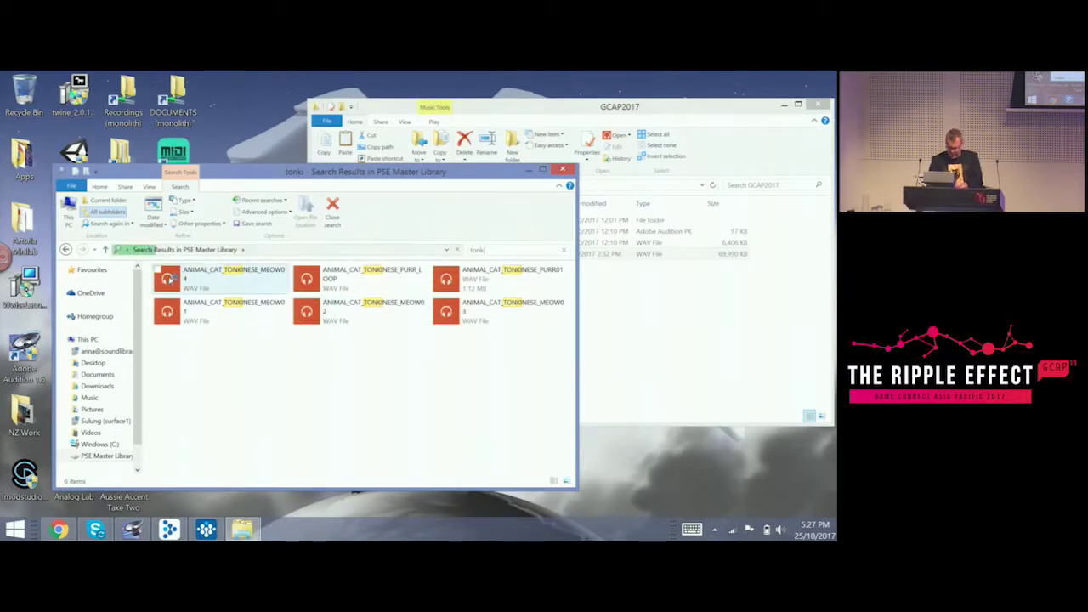
Step: Copy ANIMAL_CAT_TONKINESE_MEOW04 from the search results into the GCAP2017 folder
right_click(170, 277)
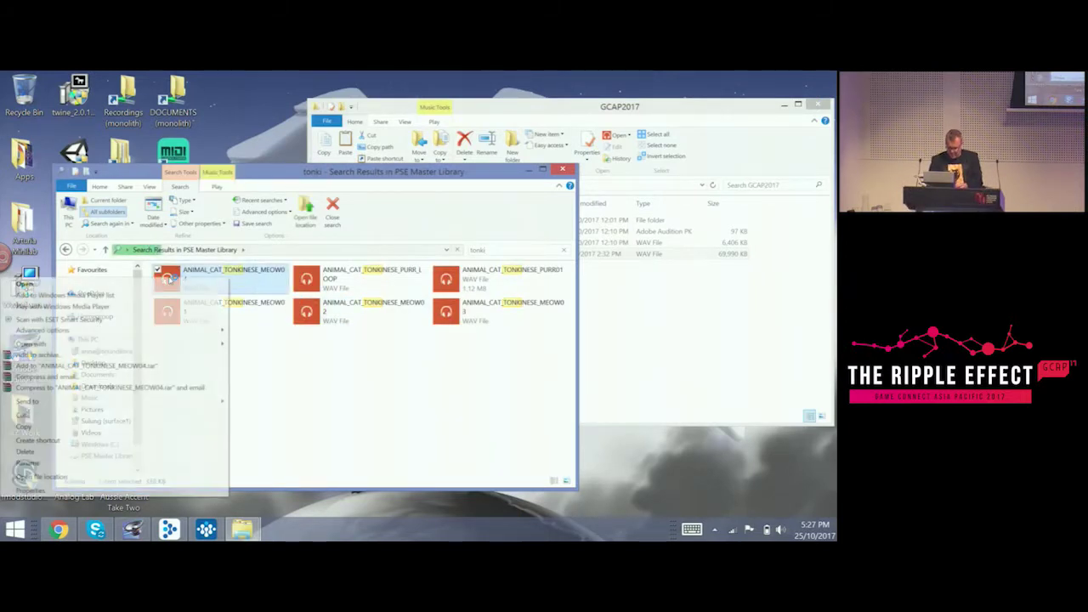
left_click(23, 426)
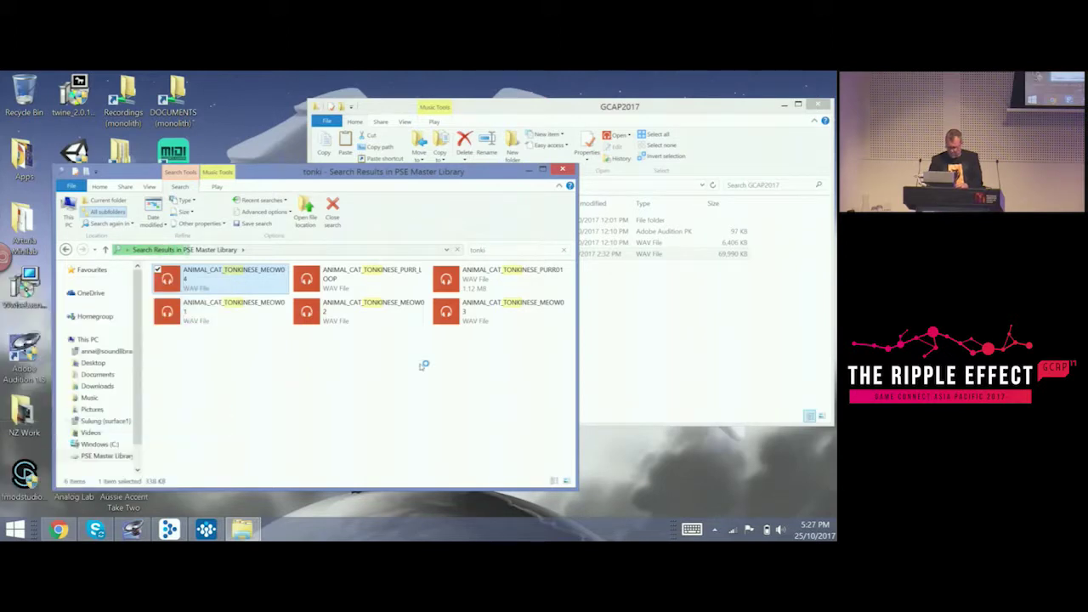
left_click(621, 335)
right_click(620, 334)
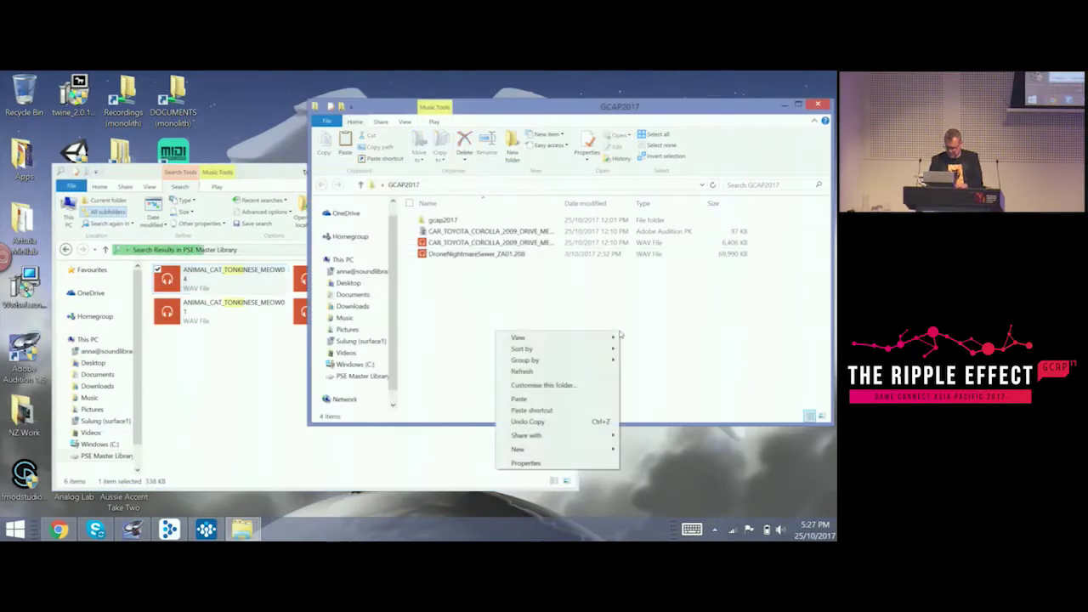
left_click(538, 403)
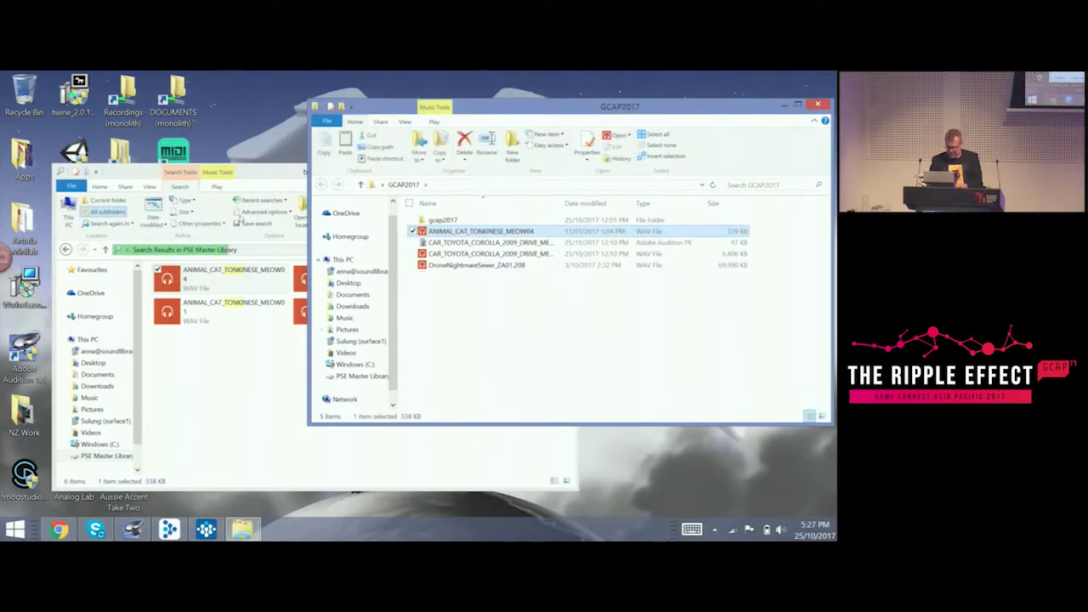
Step: Return to the PSE Master Library search window and search the library for "fire"
left_click(276, 174)
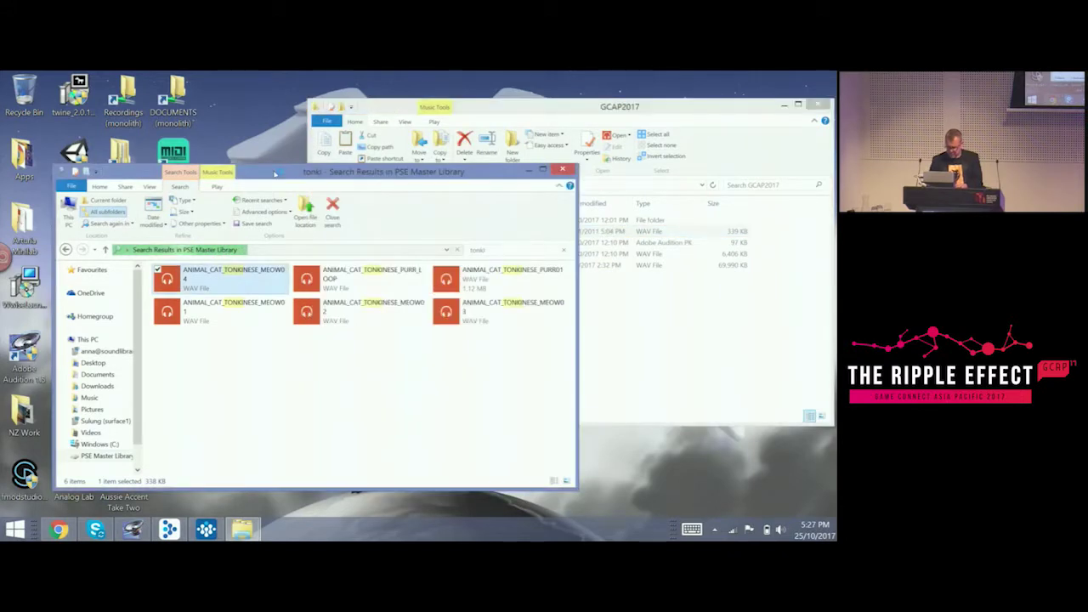
left_click(492, 250)
key("BackSpace")
type("fire")
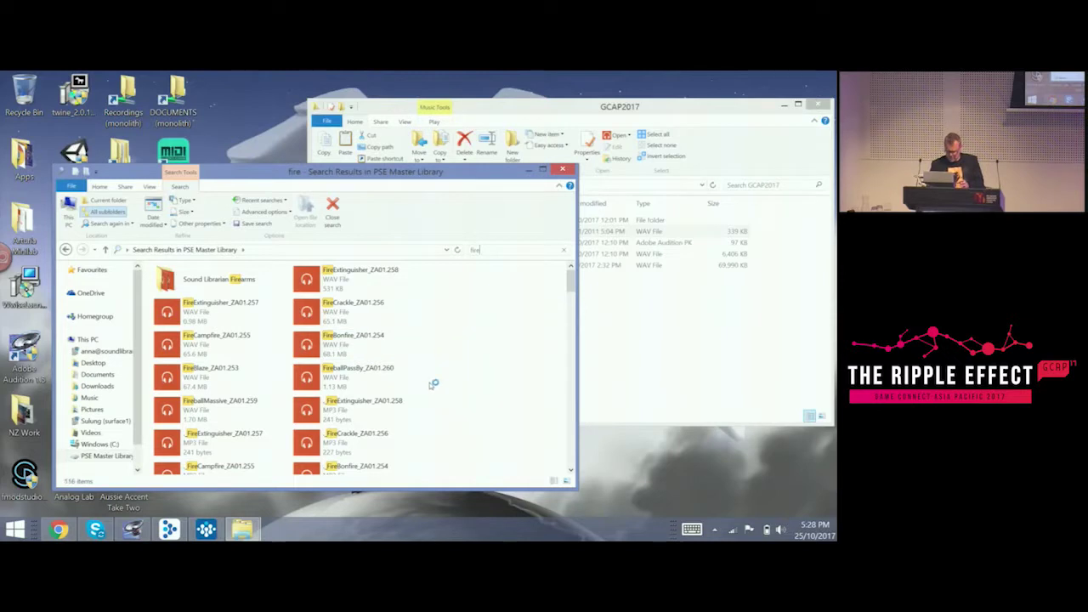
Step: Copy the MP3 file _FireCampfire_ZA01.255 from the search results into the GCAP2017 folder
right_click(216, 471)
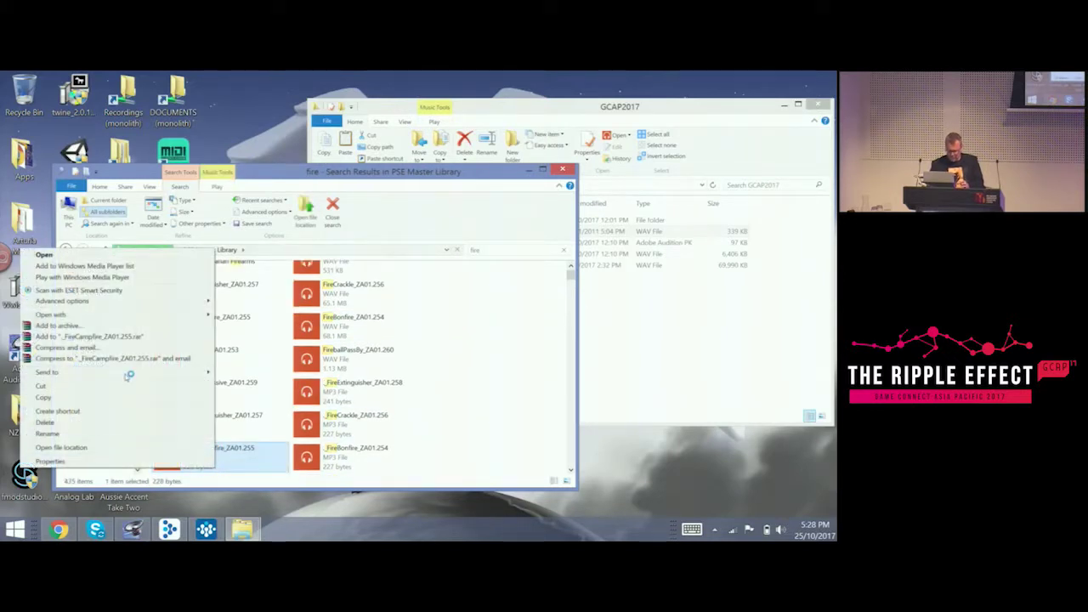
left_click(104, 397)
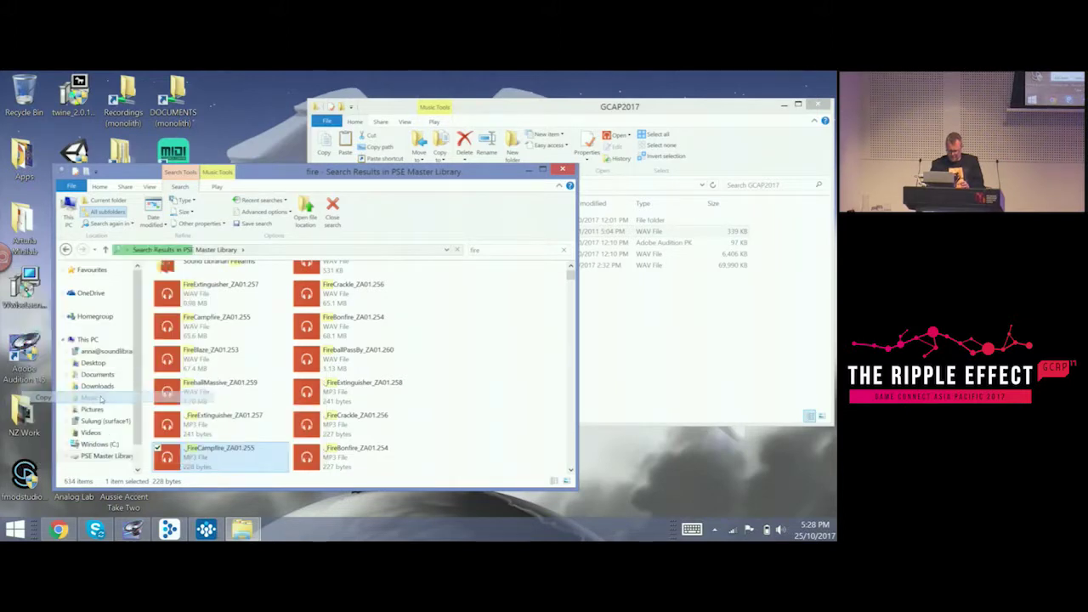
right_click(632, 346)
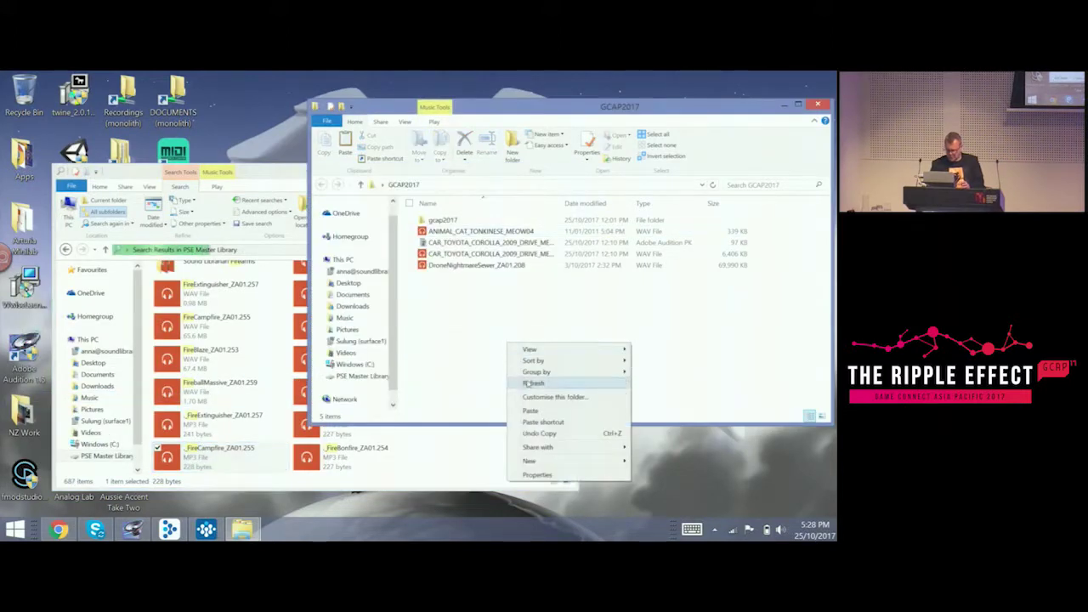
left_click(532, 410)
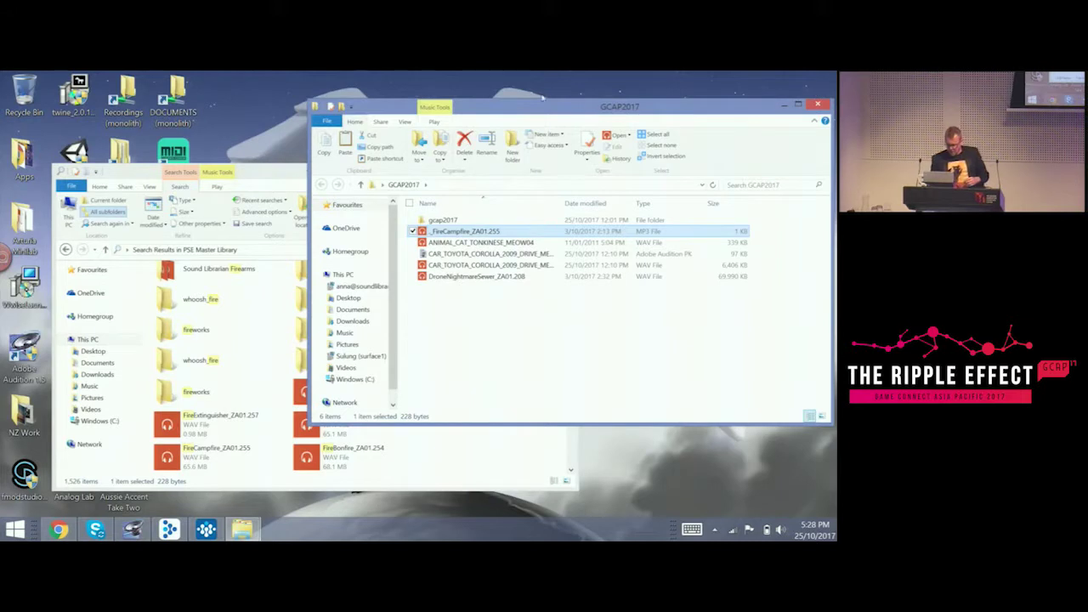
left_click_drag(575, 107, 585, 86)
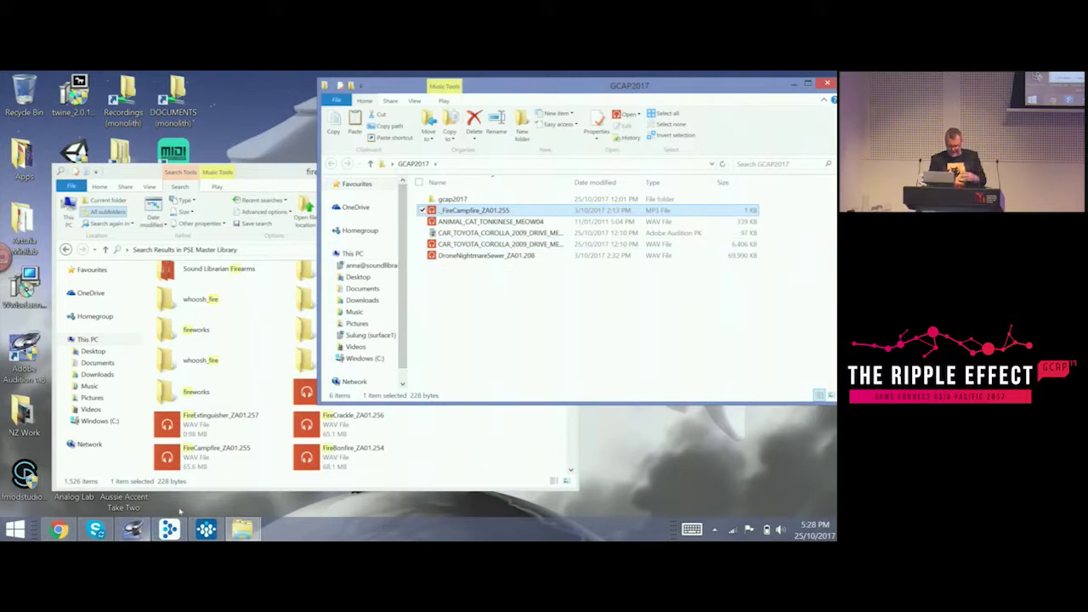
left_click(205, 530)
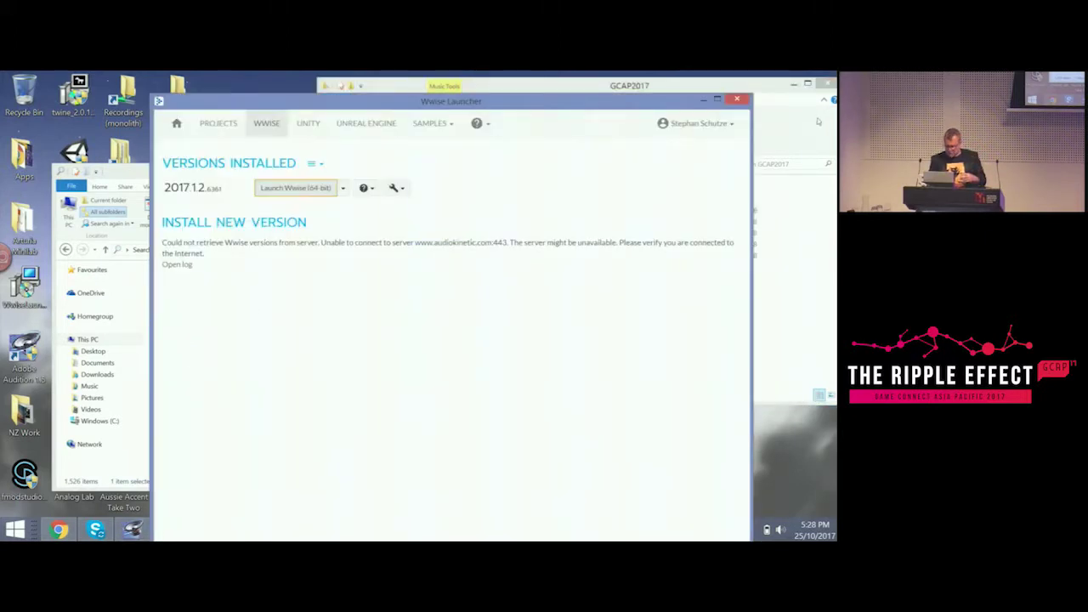
left_click(704, 100)
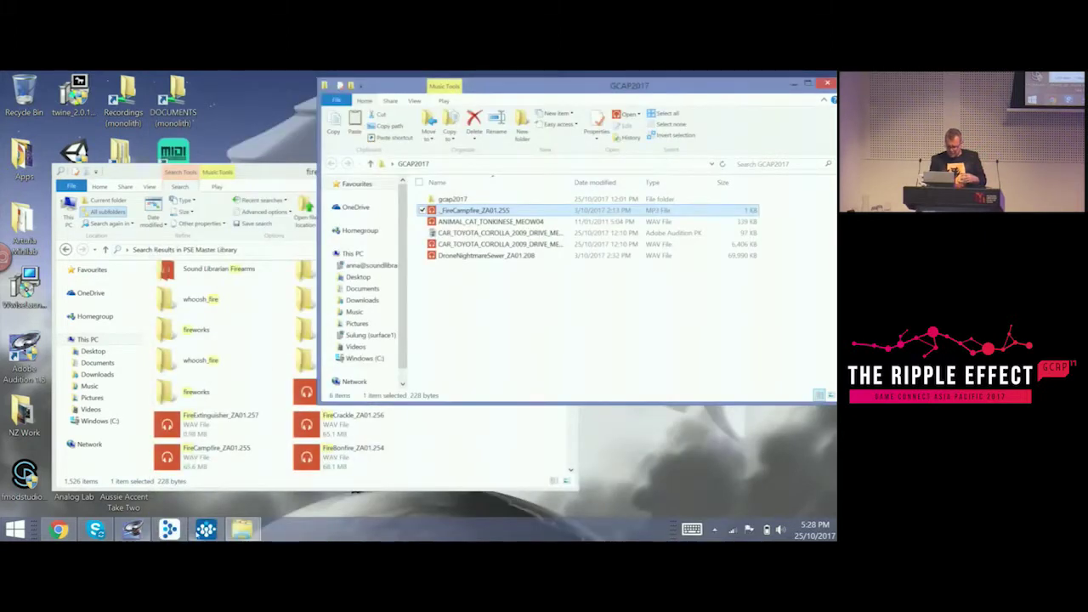